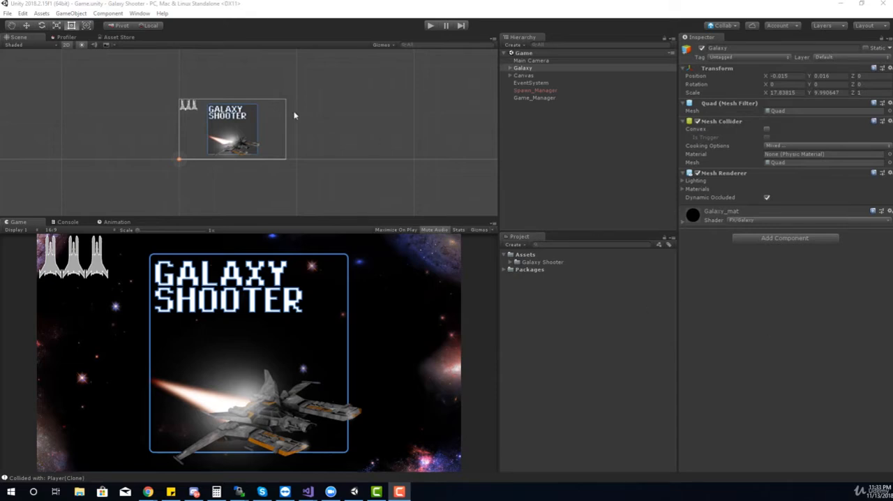
Step: Find the Postprocessing package among all available Unity packages and install version 2.0.17
click(141, 13)
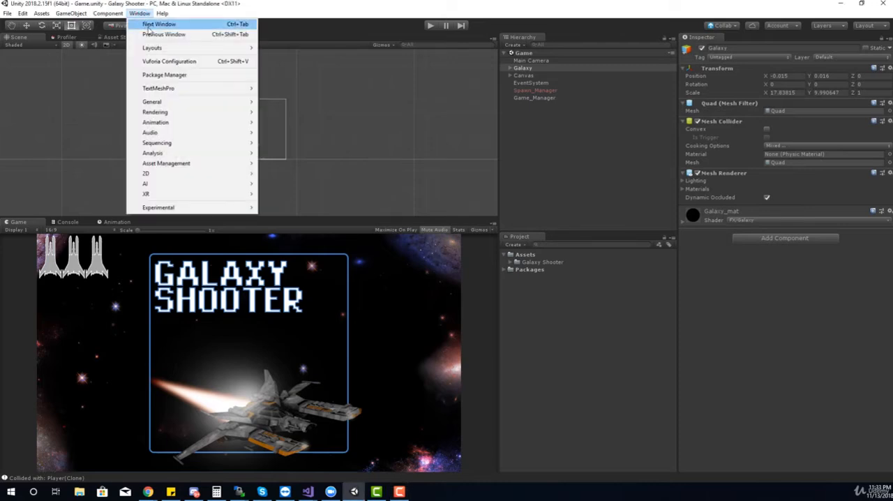
click(166, 75)
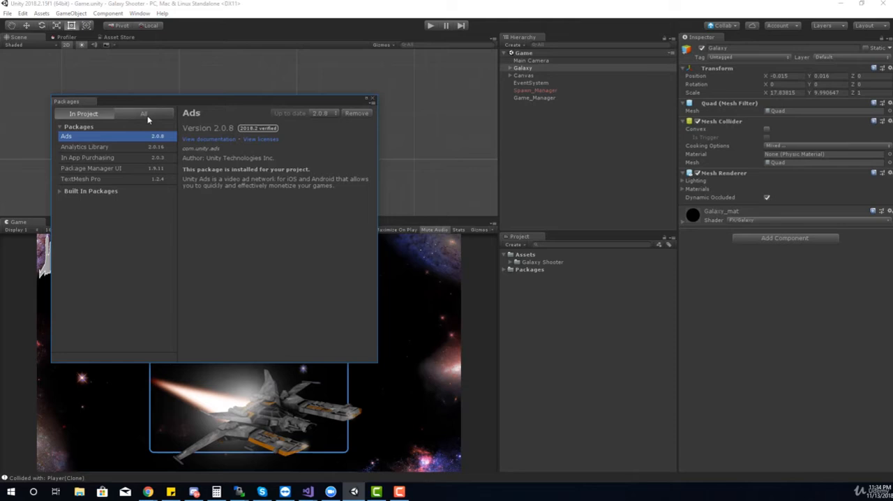
click(144, 114)
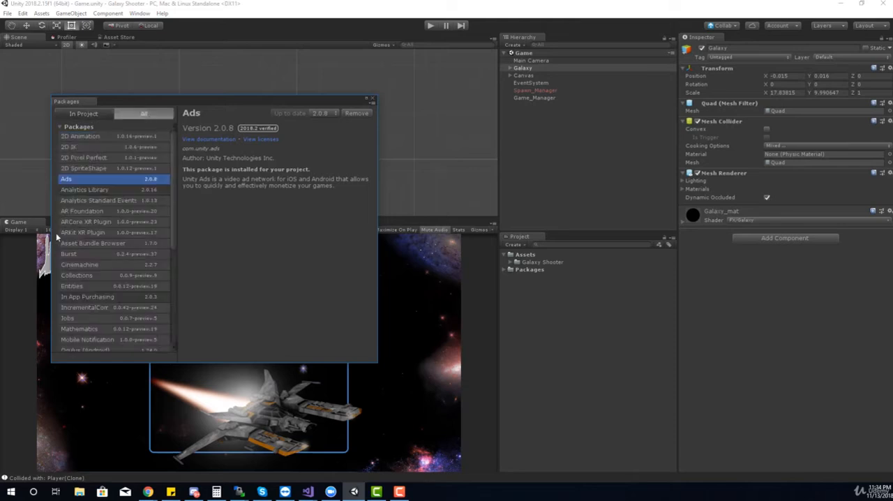
click(104, 211)
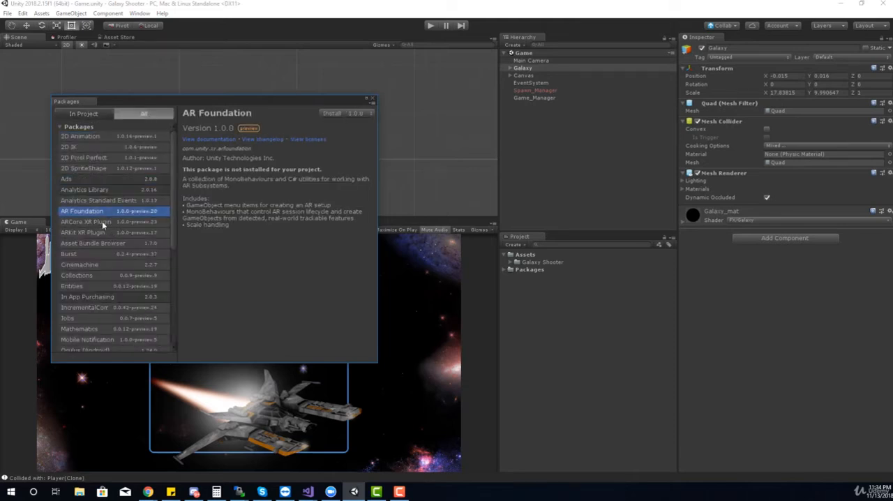
click(101, 233)
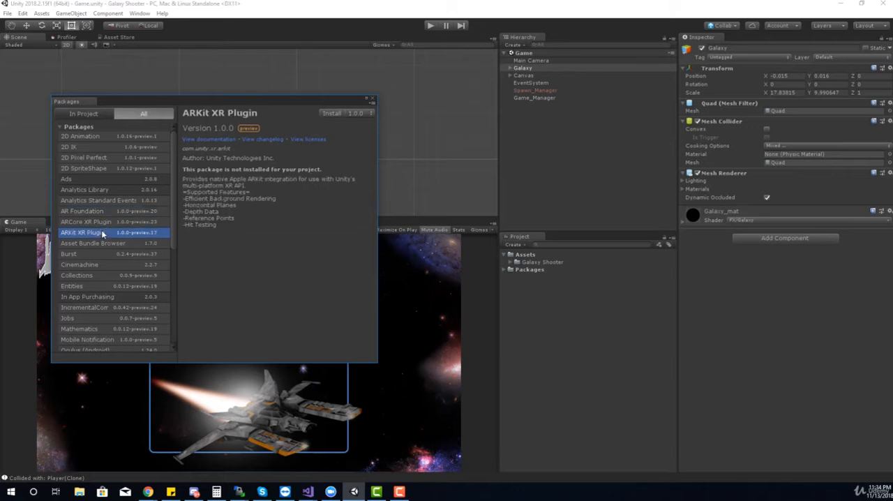
scroll(102, 230, down, 3)
scroll(101, 279, down, 5)
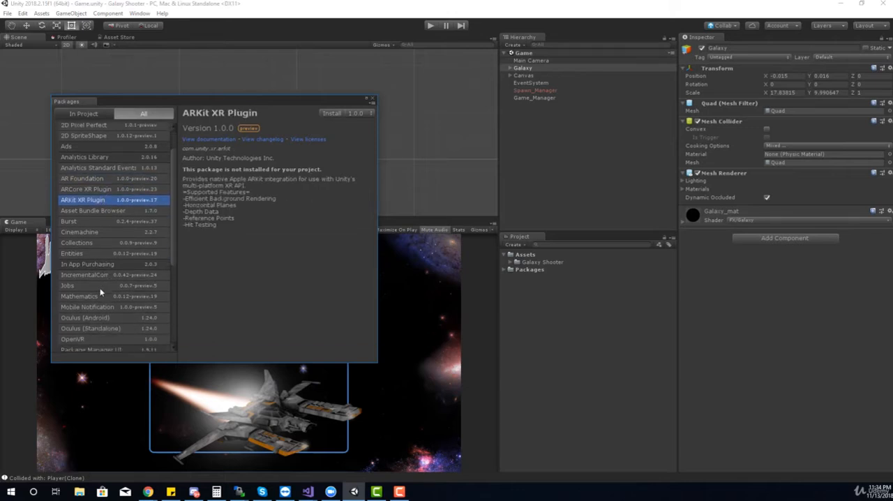
scroll(100, 292, down, 1)
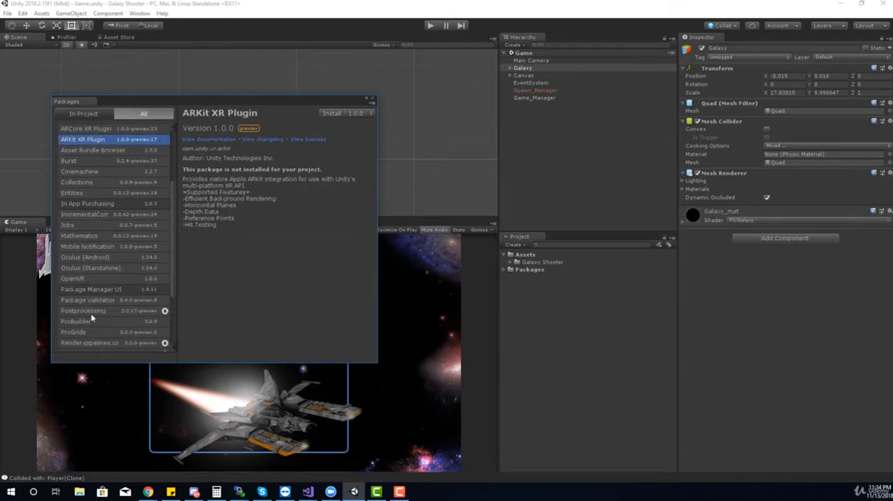
click(89, 312)
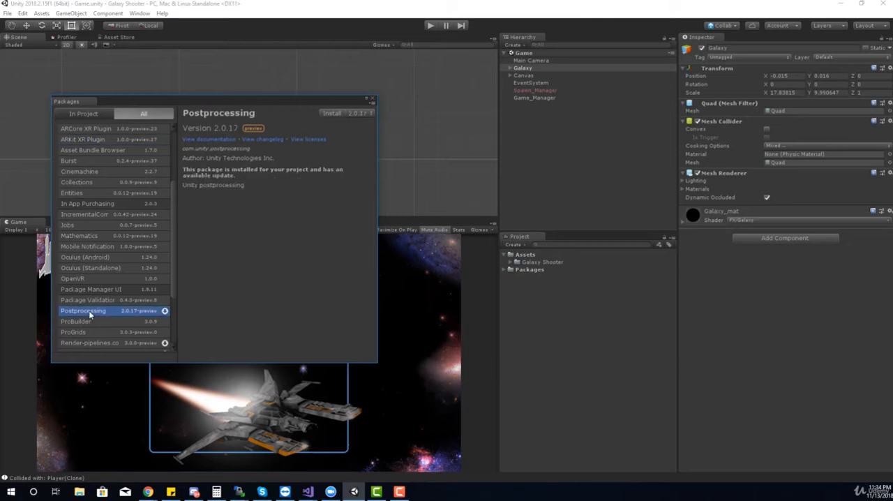
click(338, 114)
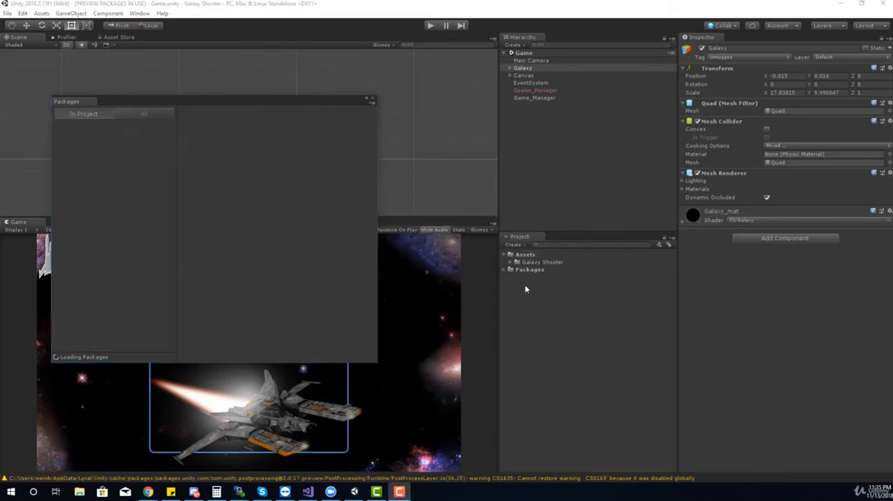
Step: Check for the Post-processing folder among the project's packages, then close the Package Manager
click(505, 269)
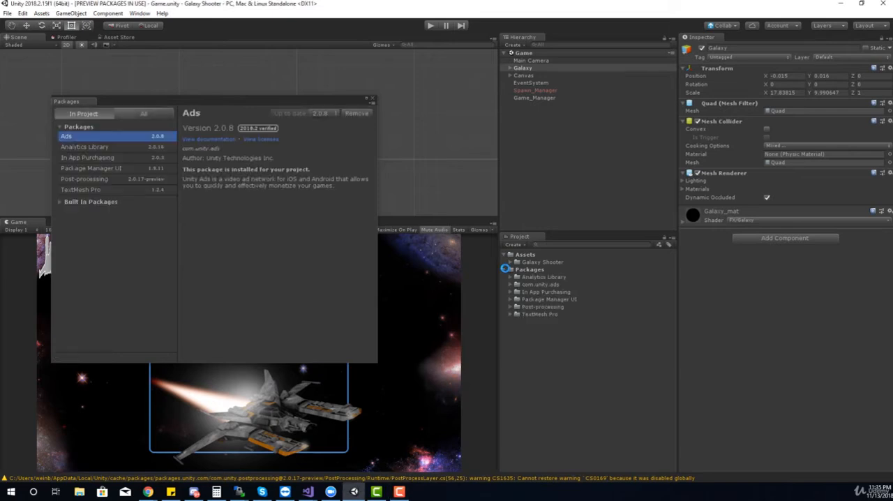
click(520, 307)
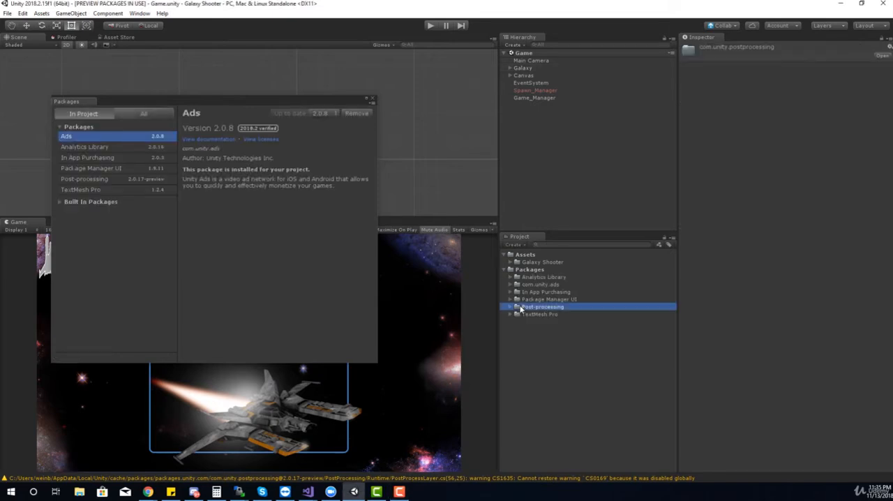
click(505, 269)
click(372, 99)
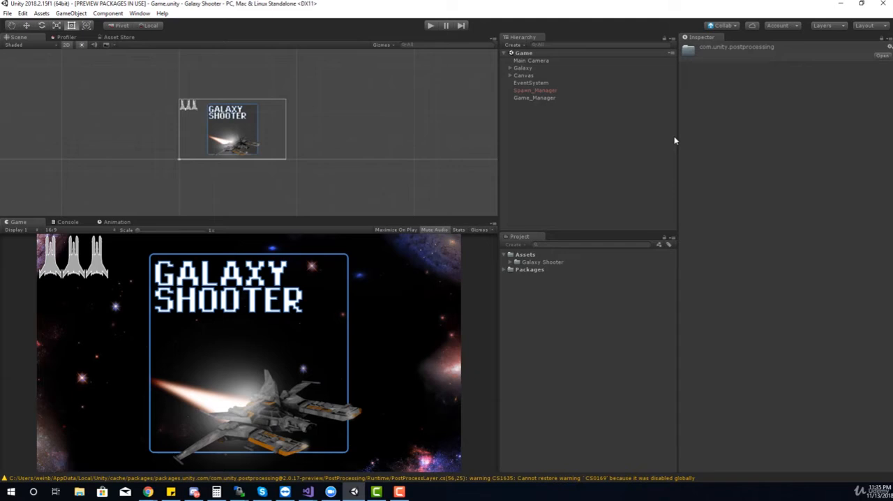
Step: Add a Post-process Layer component to the Main Camera
click(550, 62)
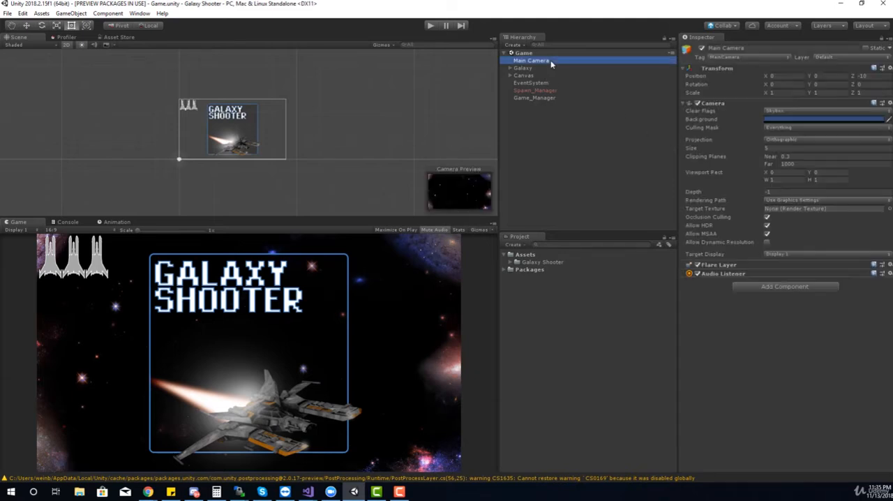
click(778, 288)
text(post)
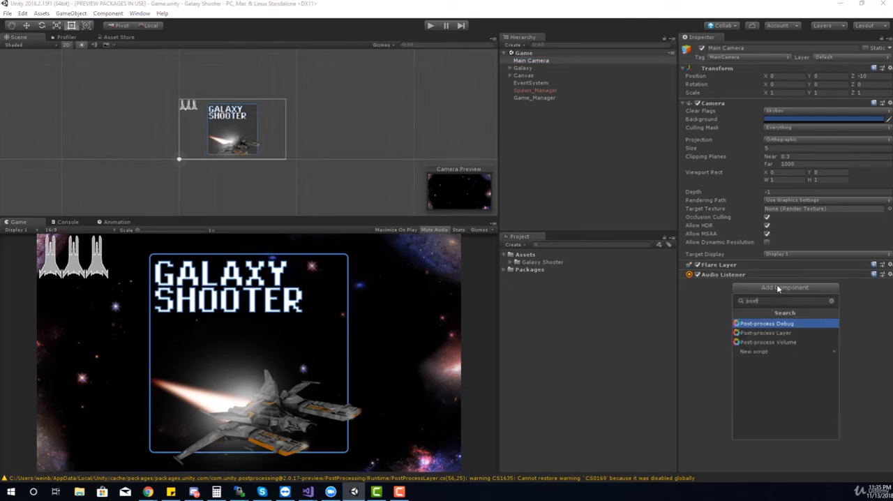
click(768, 333)
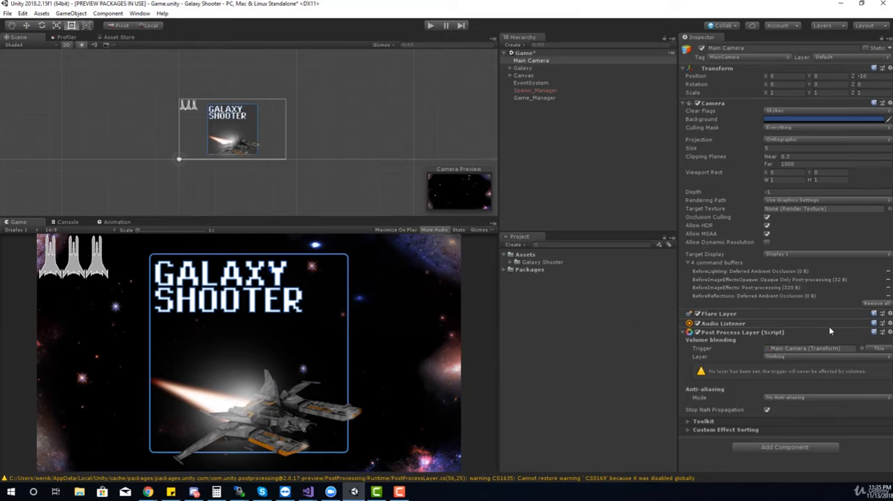
Step: Inspect the Post Process Layer's trigger object and the layers it can be assigned
click(777, 348)
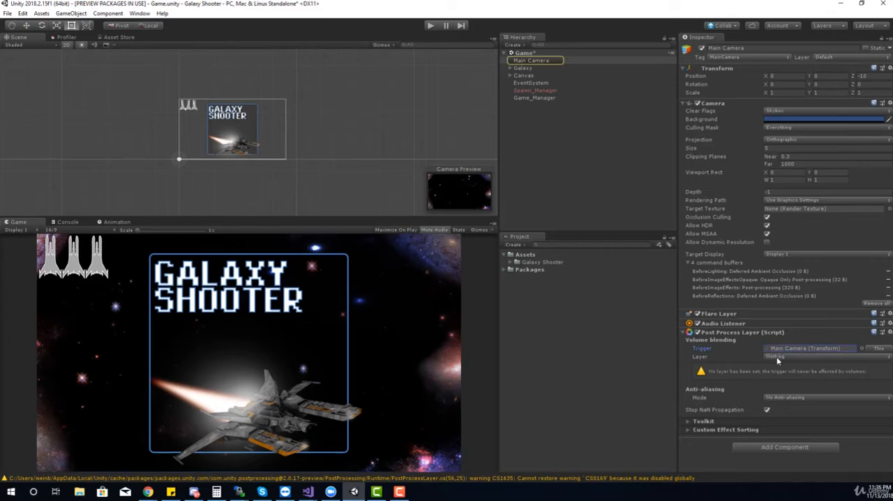
click(778, 357)
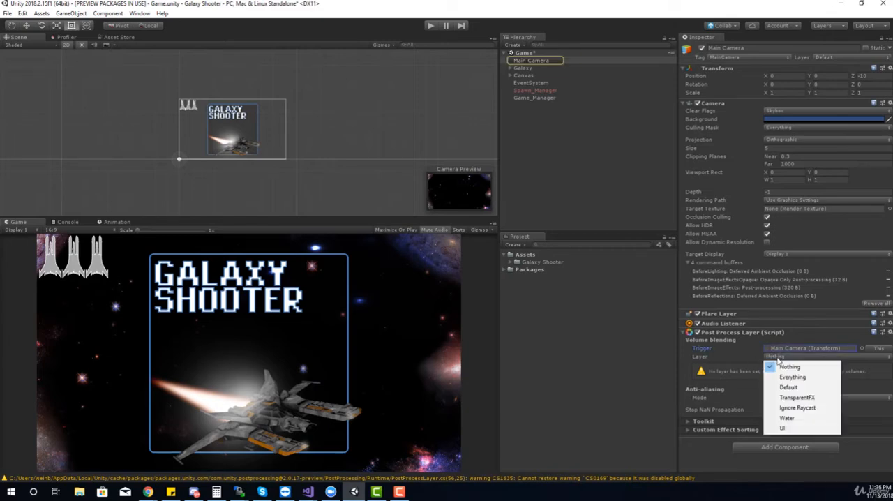
click(738, 370)
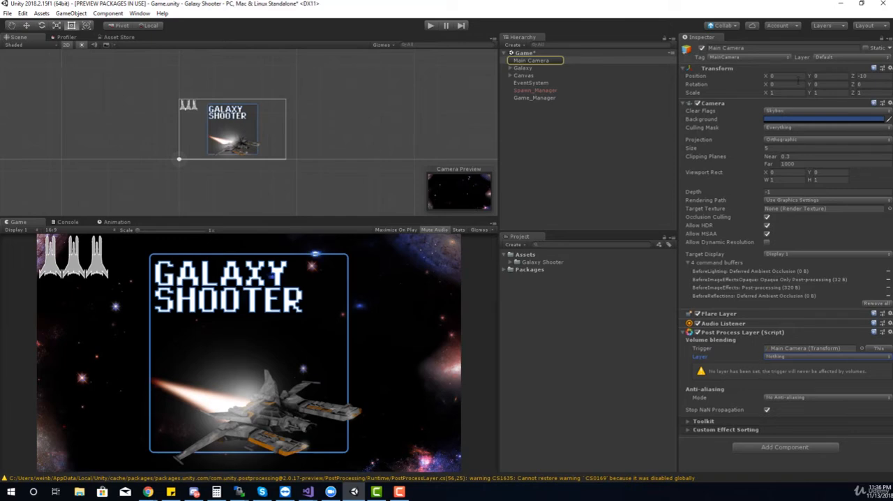
Step: Define a new layer named "Post Processing" in User Layer 8
click(827, 57)
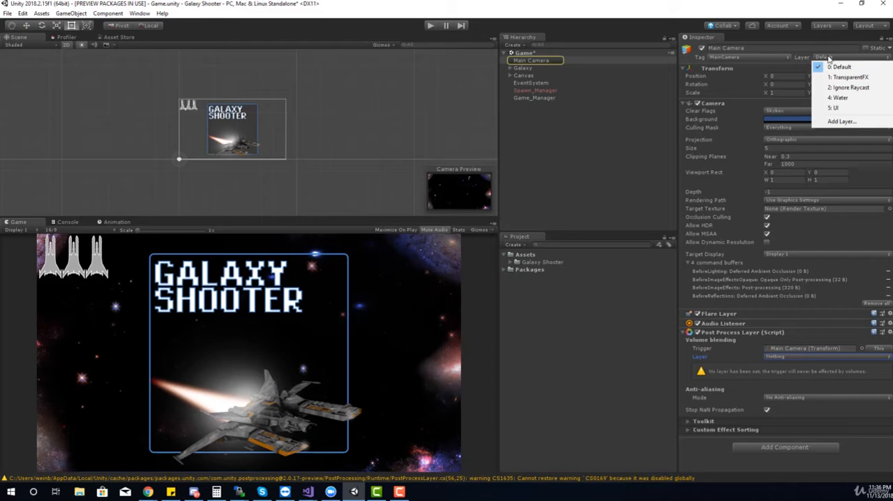
click(834, 122)
click(766, 164)
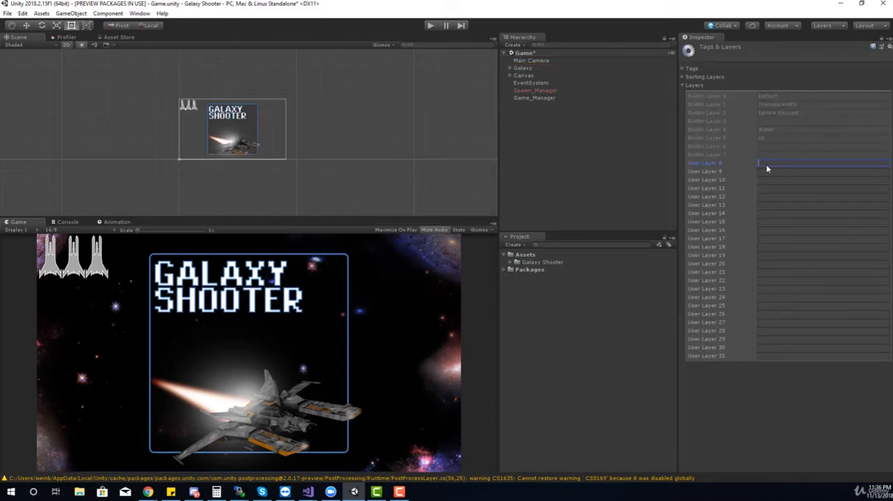
text(Post Processing)
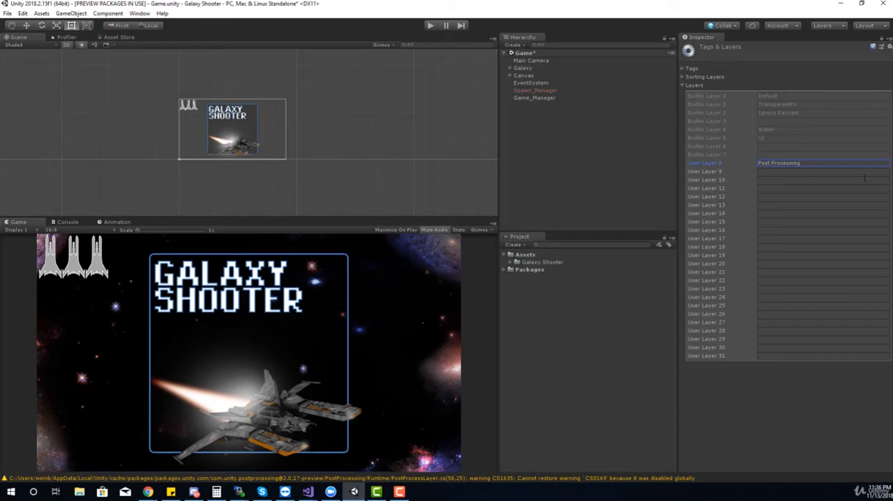
Step: Set the layer of the Main Camera's Post Process Layer component to Post Processing
click(544, 60)
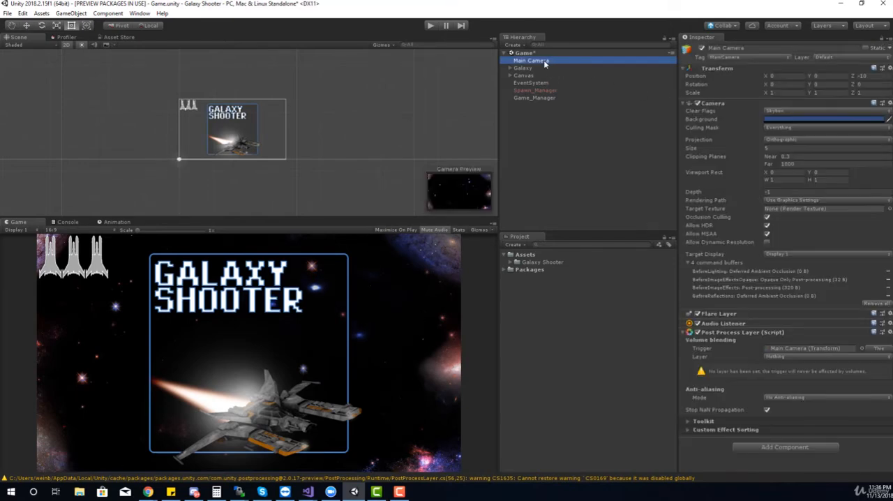
click(771, 356)
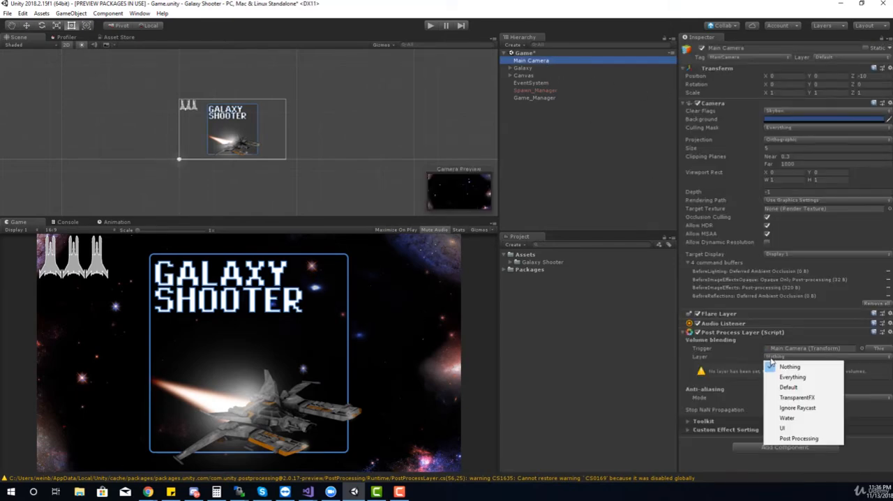
click(792, 438)
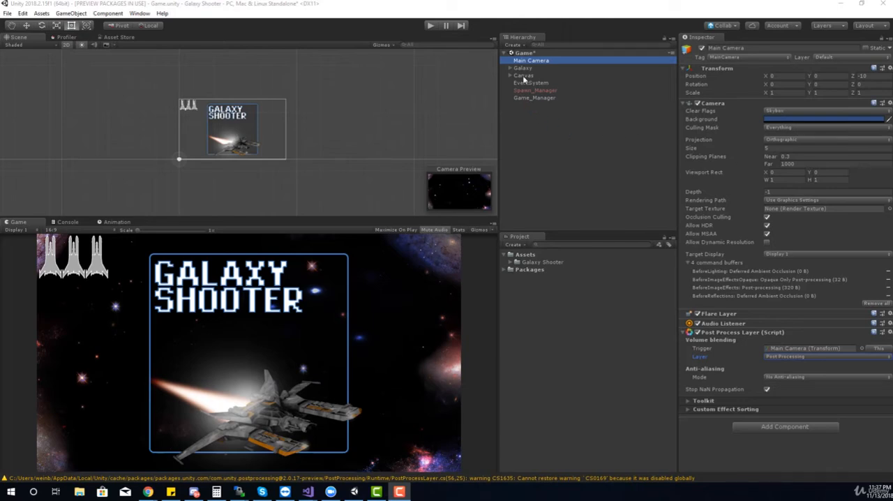
Step: Create an empty game object in the scene and name it "Post Processing Volume"
click(513, 45)
click(516, 55)
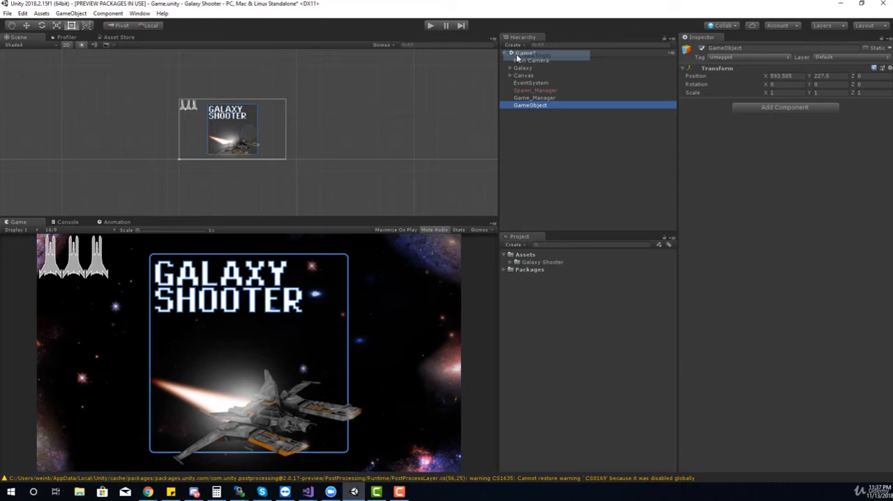
click(765, 49)
text(P)
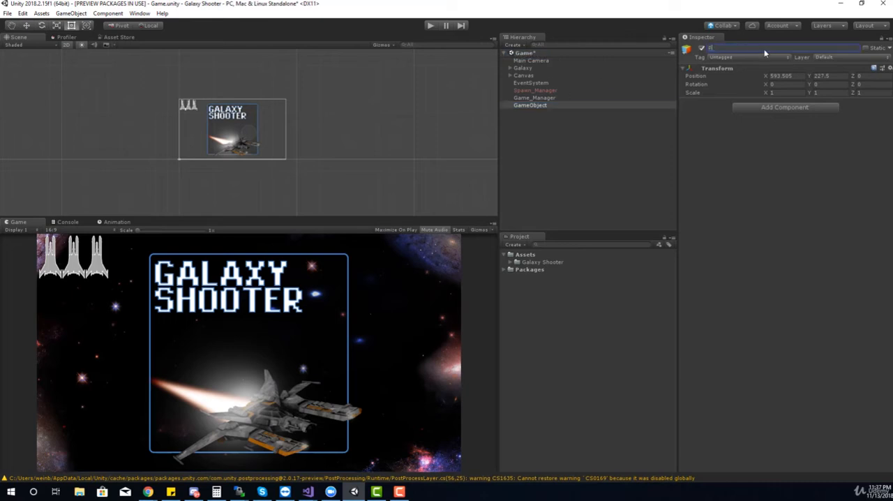
text(ost Processing Volume)
key(Return)
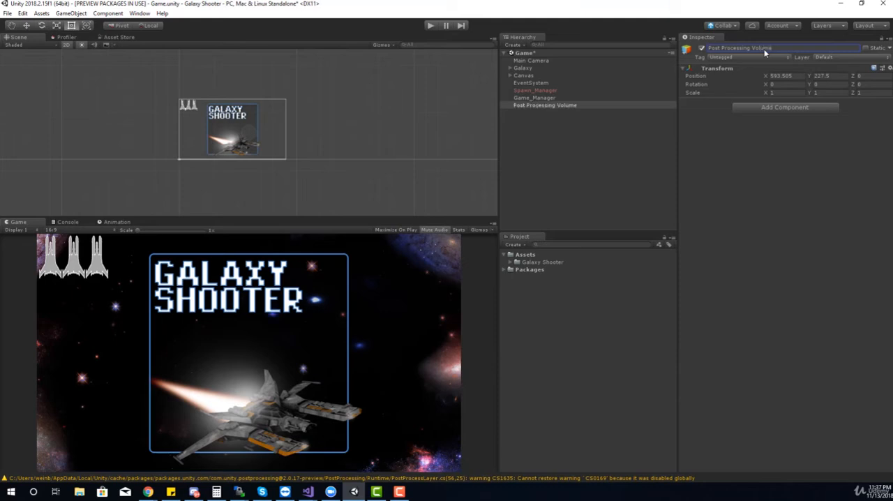
Step: Add a Post-process Volume component to the Post Processing Volume object
click(774, 108)
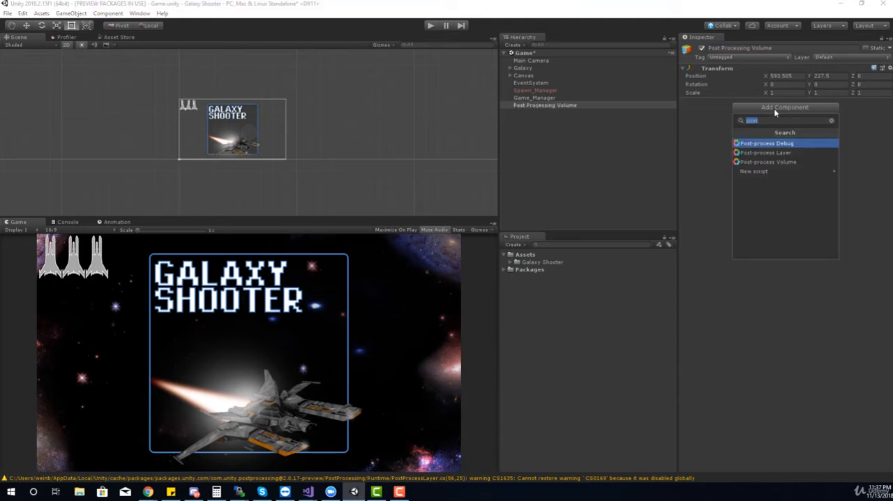
text(p)
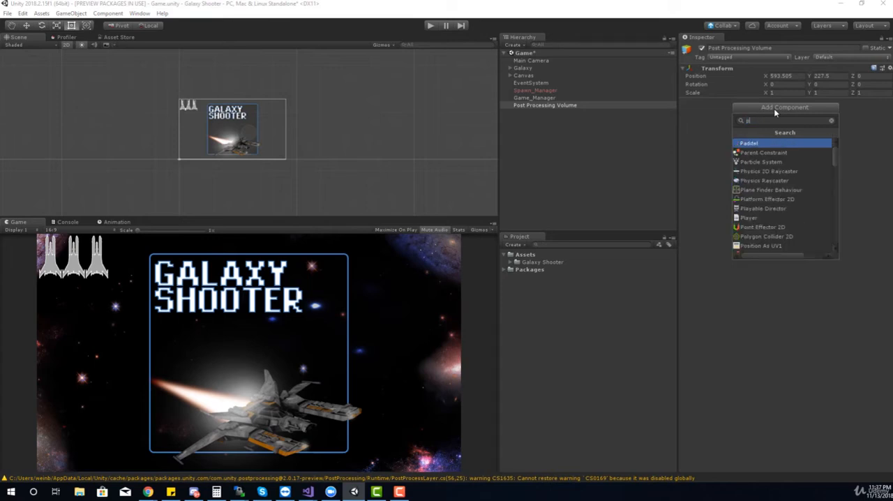
text(ost)
click(778, 163)
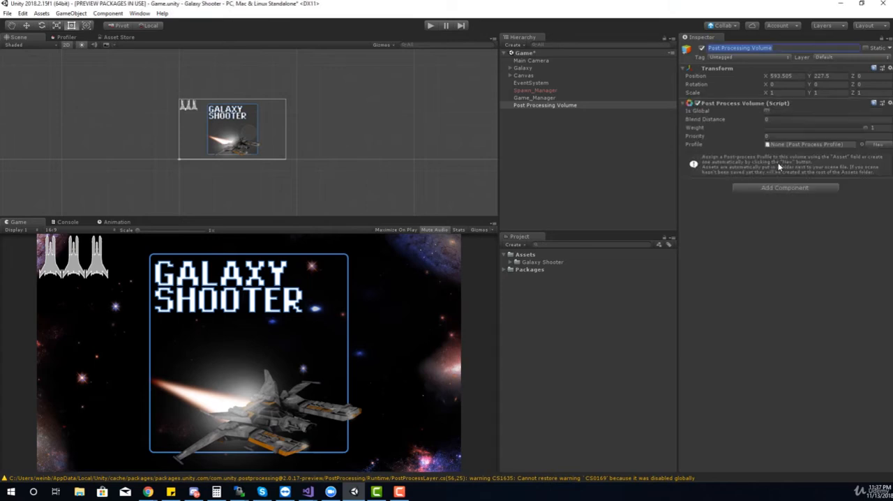
Step: Make the Post Process Volume global and create a new post-process profile for it
click(766, 113)
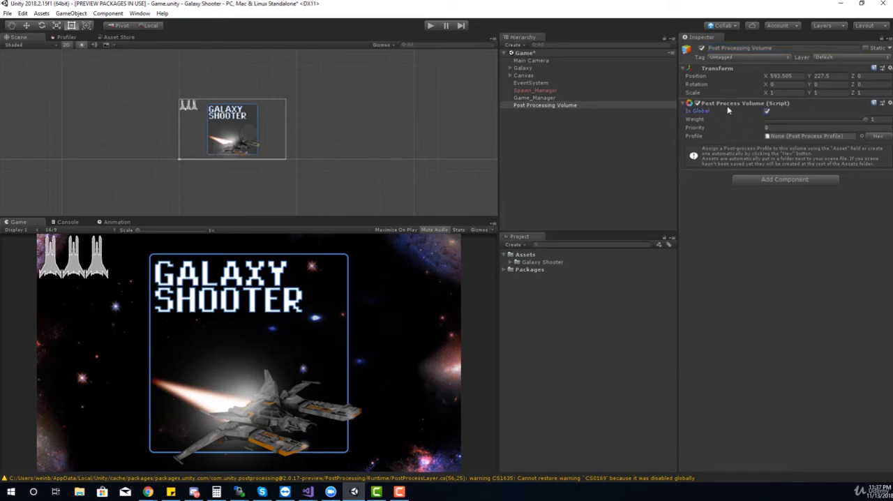
click(781, 137)
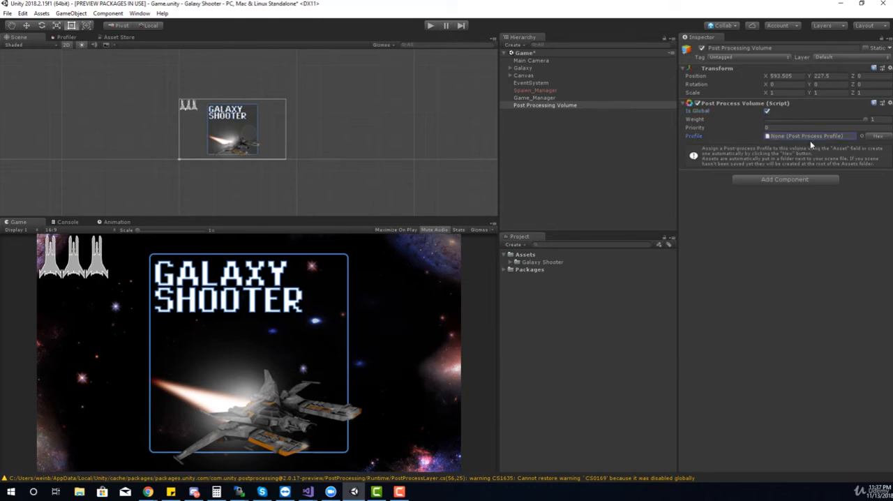
click(872, 136)
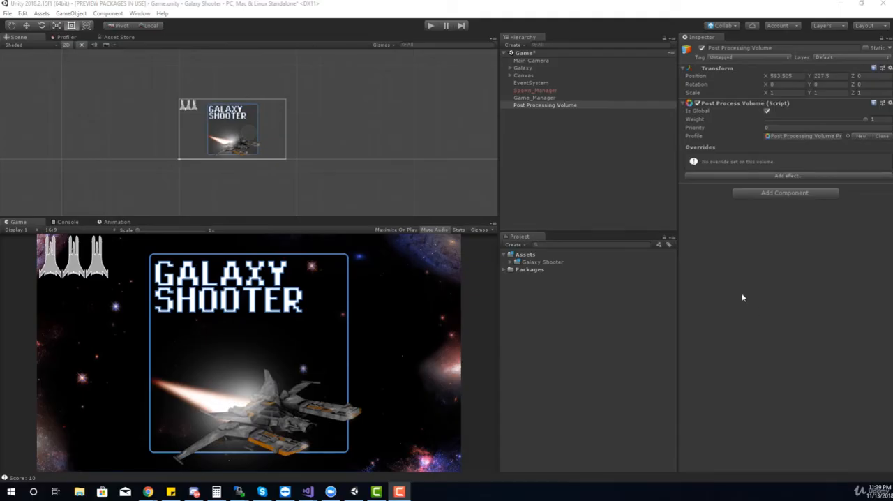
Step: Add a Bloom effect override to the Post Process Volume
click(726, 176)
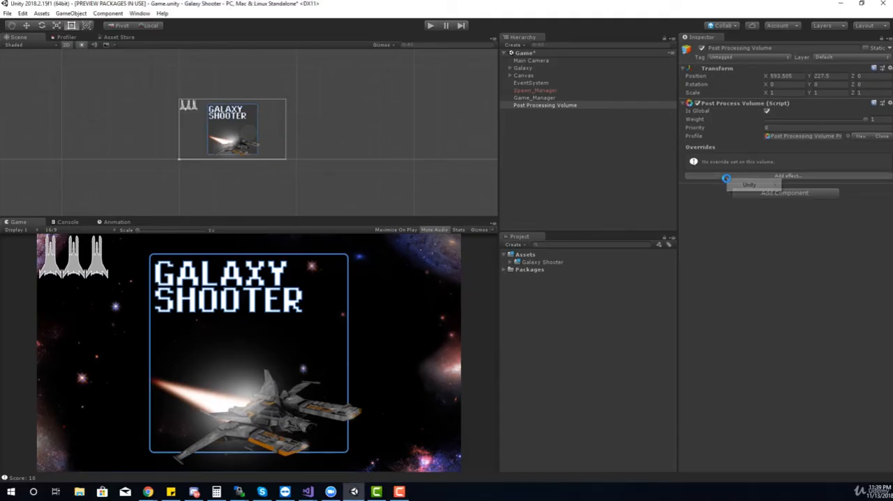
mouse_move(748, 185)
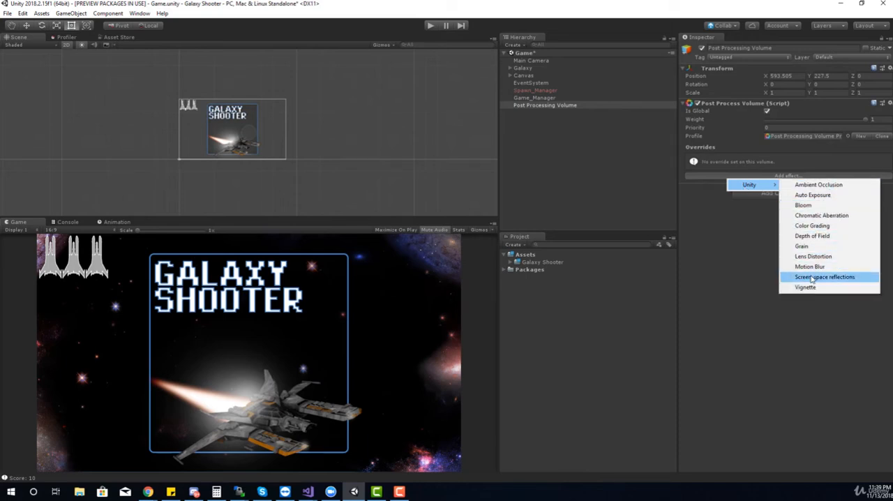
click(803, 206)
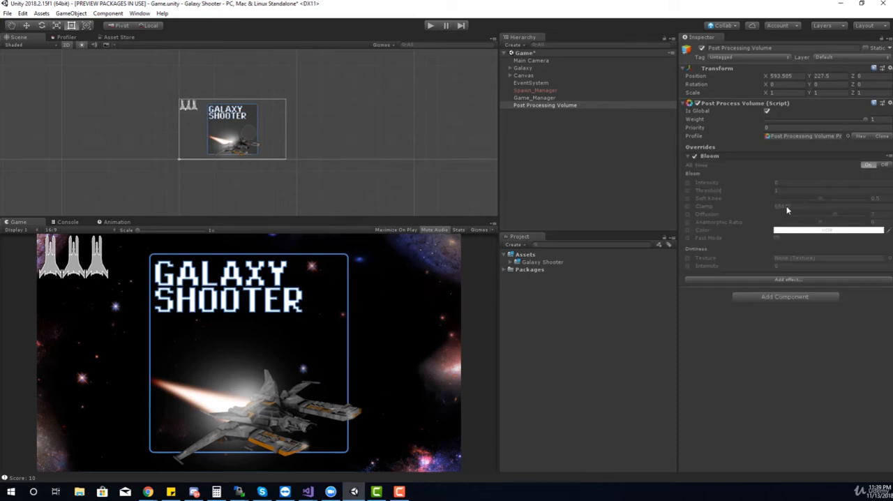
Step: Enable the Bloom overrides for Intensity, Threshold, Soft Knee, Clamp, Diffusion, Anamorphic Ratio, Color and Fast Mode
click(687, 182)
click(686, 189)
click(686, 198)
click(686, 206)
click(687, 213)
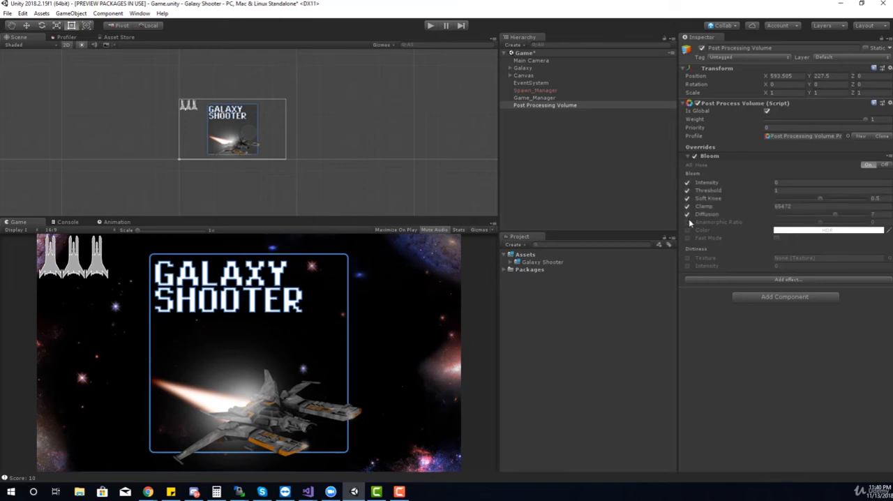
click(686, 222)
click(686, 229)
click(686, 238)
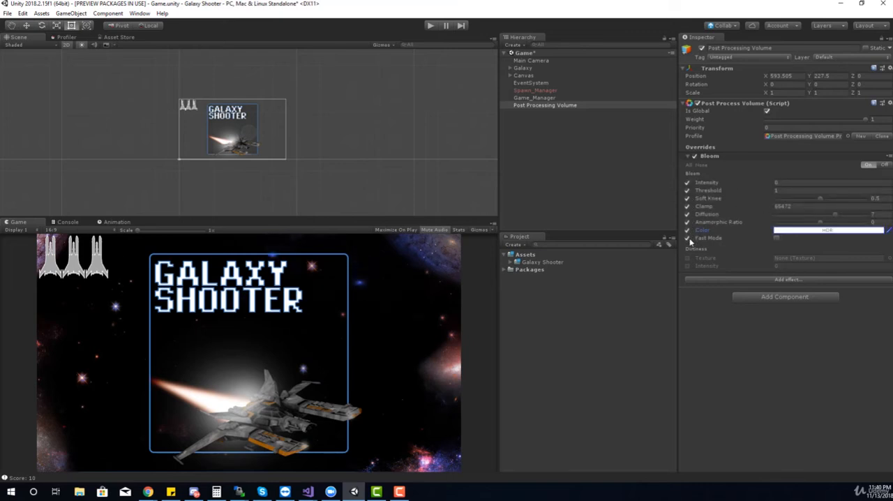
Step: Set the Bloom color to a fully saturated bright blue
click(780, 231)
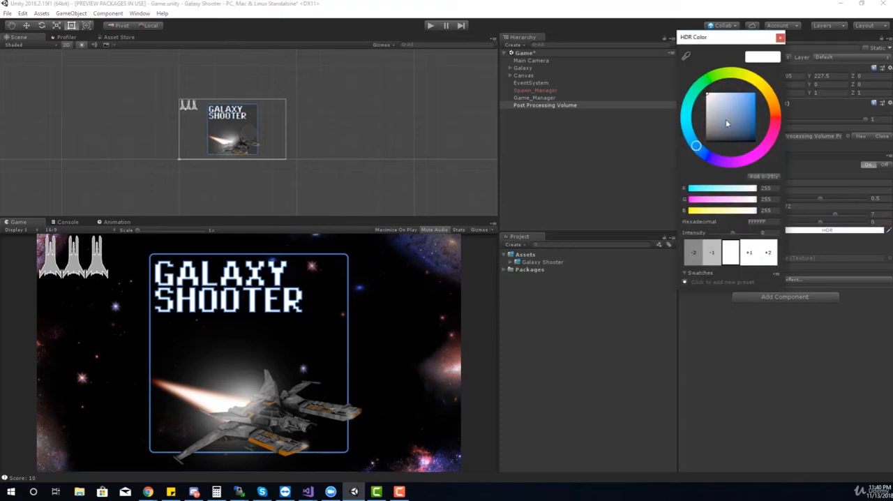
mouse_move(726, 123)
mouse_down()
mouse_move(736, 125)
mouse_move(718, 98)
mouse_move(756, 92)
mouse_up()
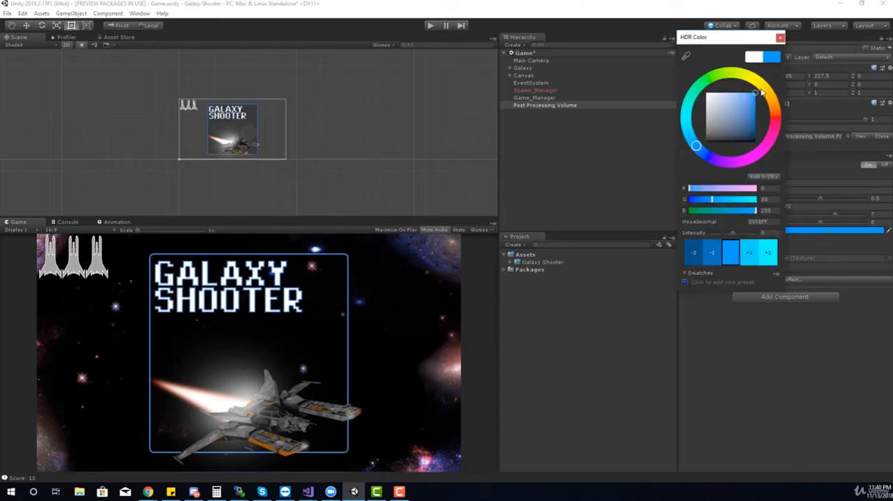
click(780, 37)
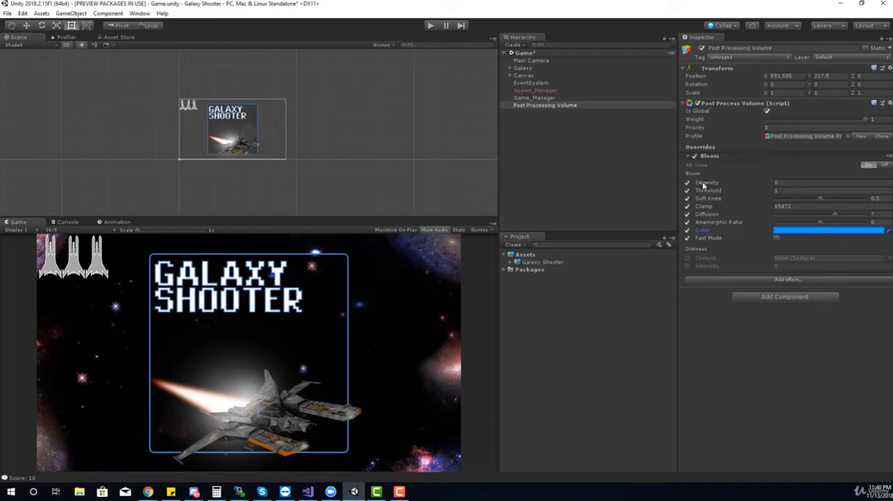
Step: Raise the Bloom intensity to 0.14 and assign the Post Processing Volume object to the Post Processing layer
drag(703, 182, 728, 182)
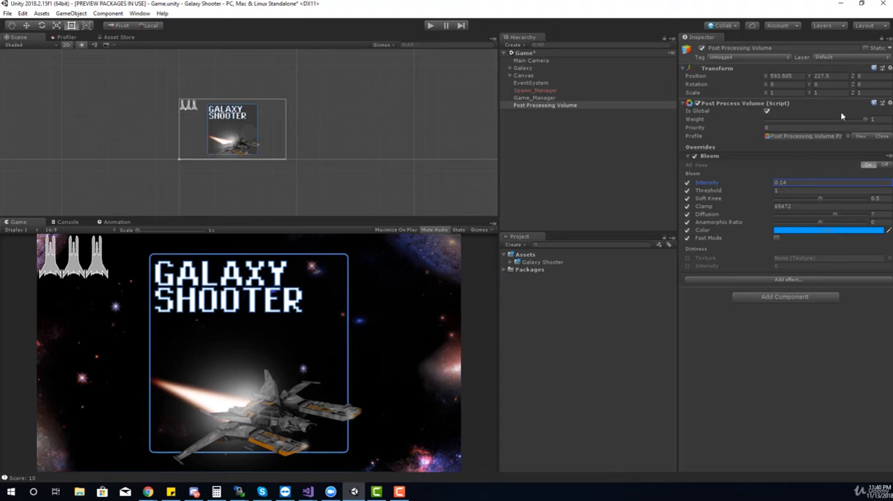
click(843, 59)
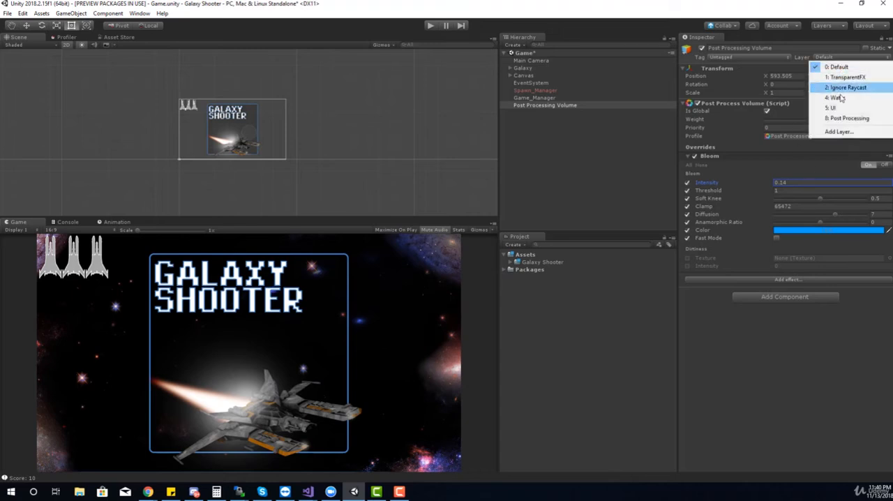
click(841, 118)
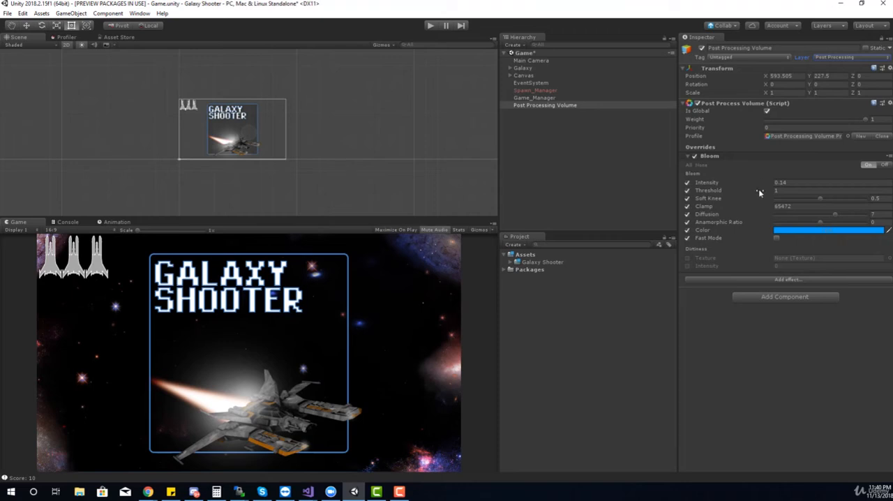
Step: Increase the Bloom intensity to about 5.71 and lower its threshold to 0
drag(742, 183, 833, 191)
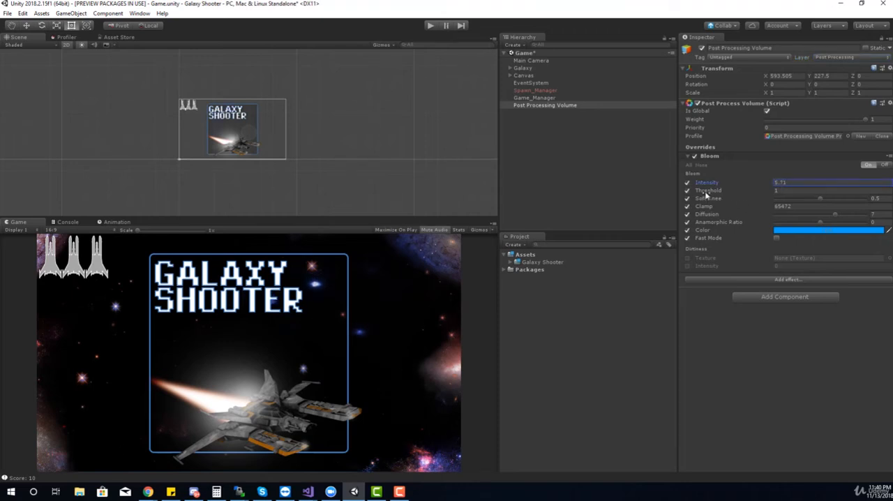
drag(707, 191, 656, 187)
Step: Switch the Post Processing Volume's layer to Default and back to Post Processing to compare the effect
click(844, 56)
click(840, 63)
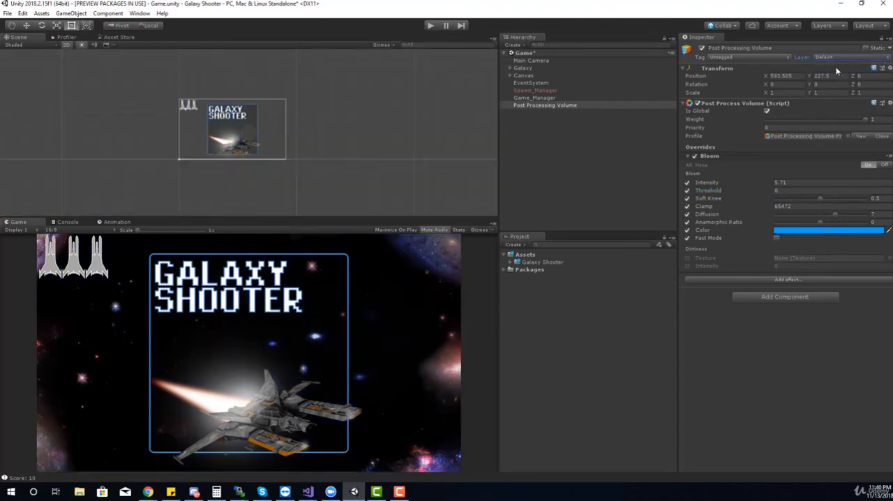
click(835, 57)
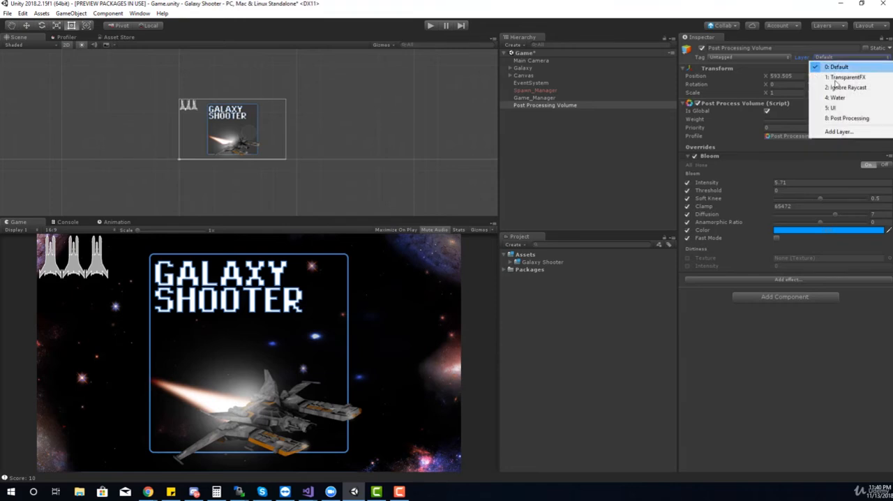
click(835, 118)
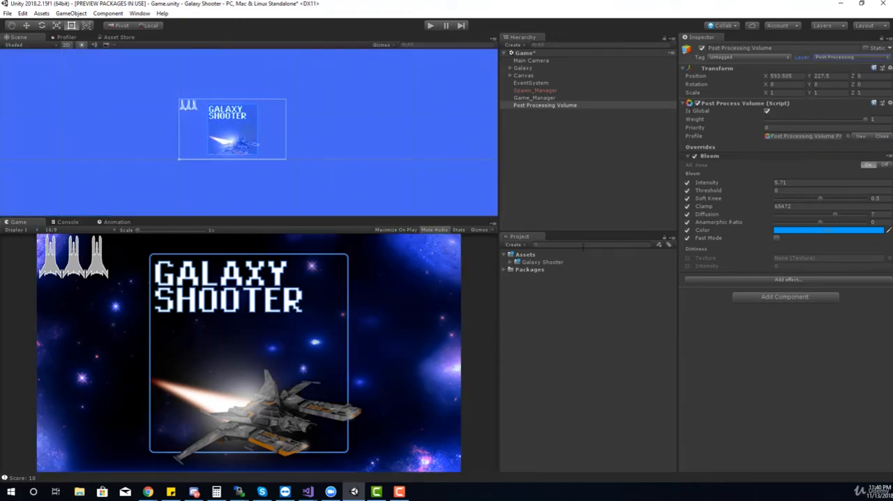
Step: Add a Color Grading effect to the Post Process Volume and expand its settings
click(781, 280)
mouse_move(799, 287)
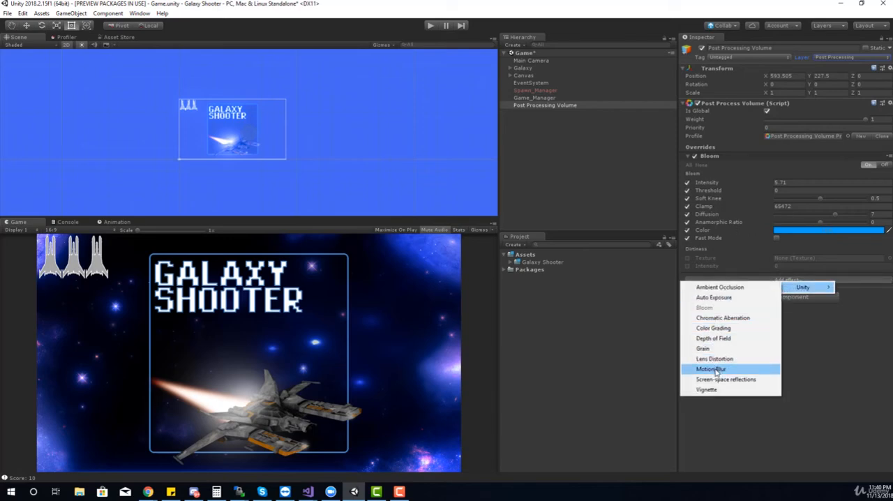
click(722, 328)
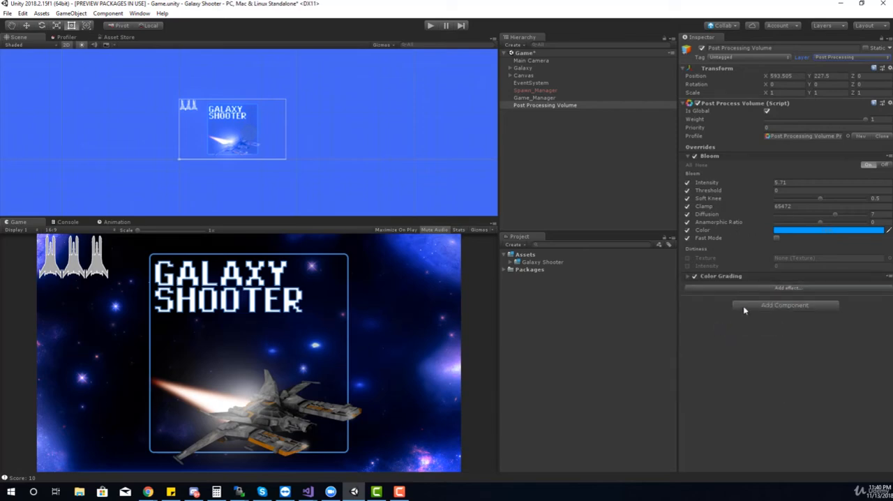
click(687, 277)
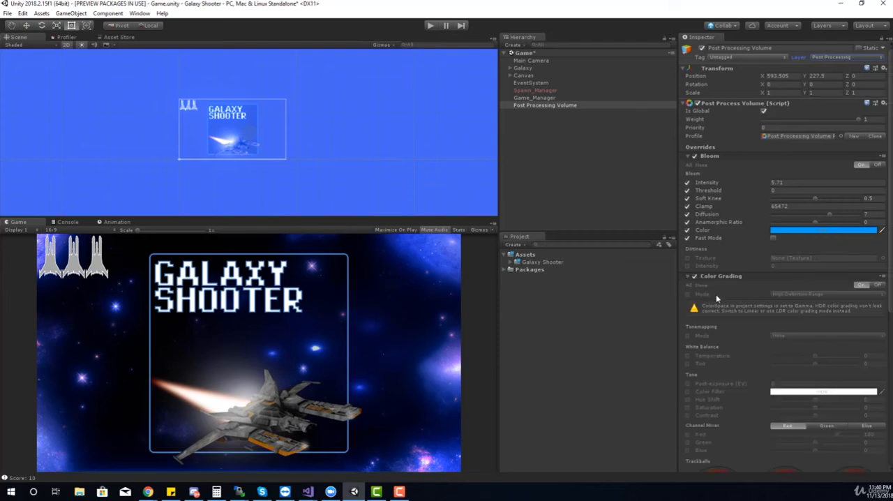
scroll(730, 293, down, 3)
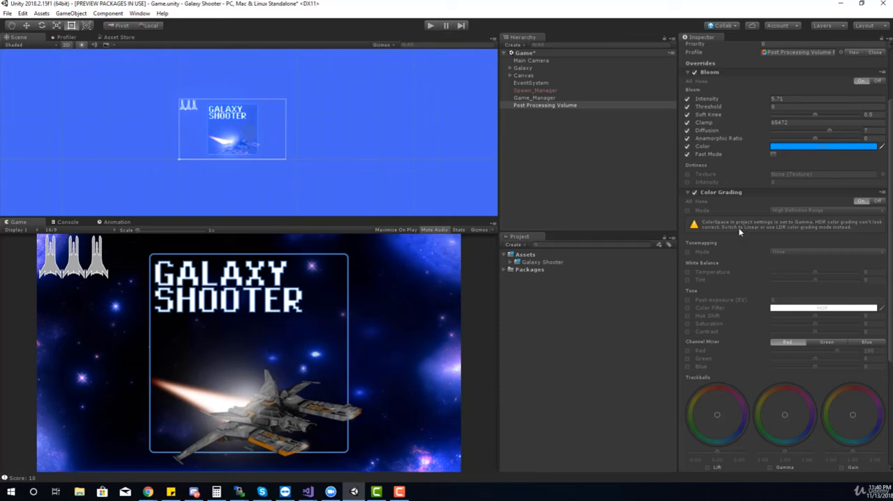
Step: Look through the project's Quality and Graphics settings for the color space option
click(19, 15)
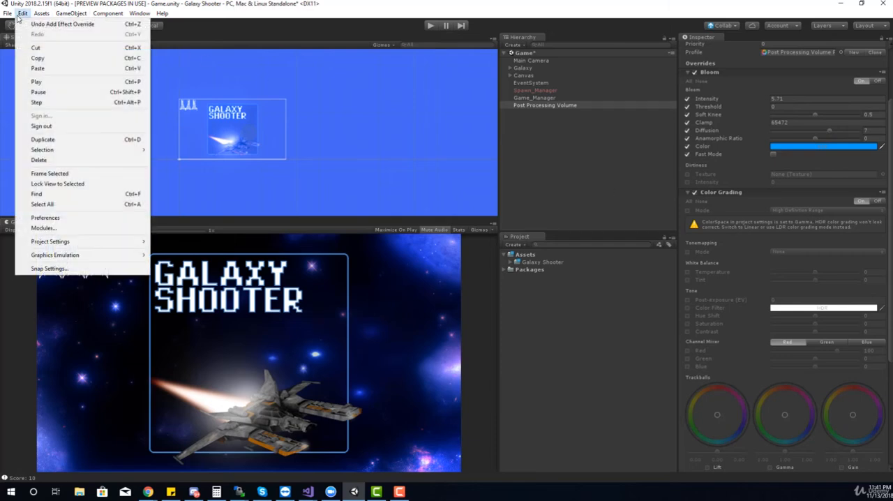
mouse_move(70, 242)
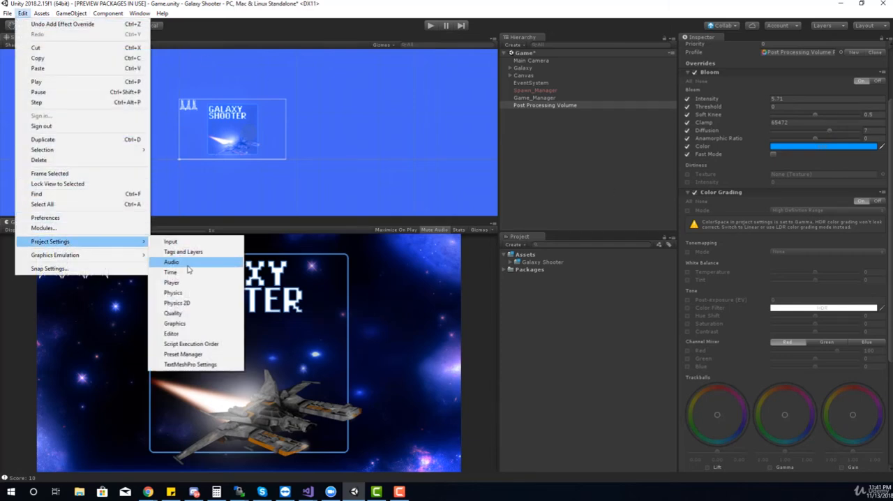
click(183, 313)
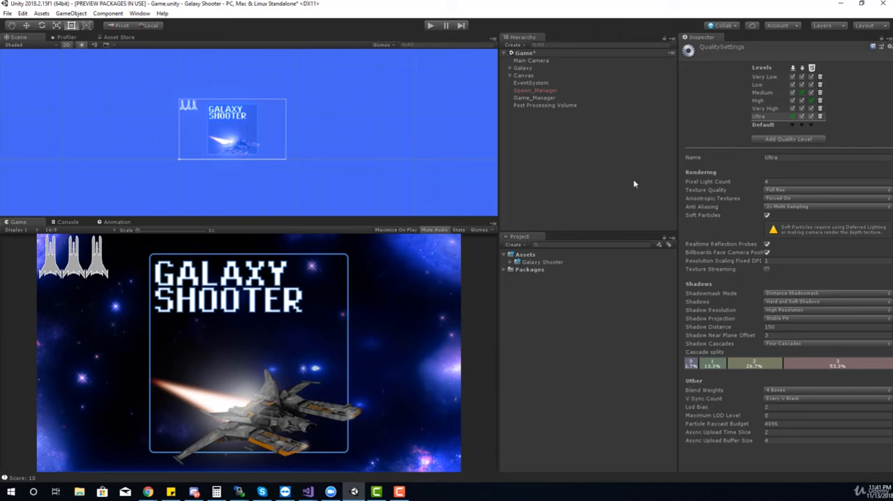
click(23, 13)
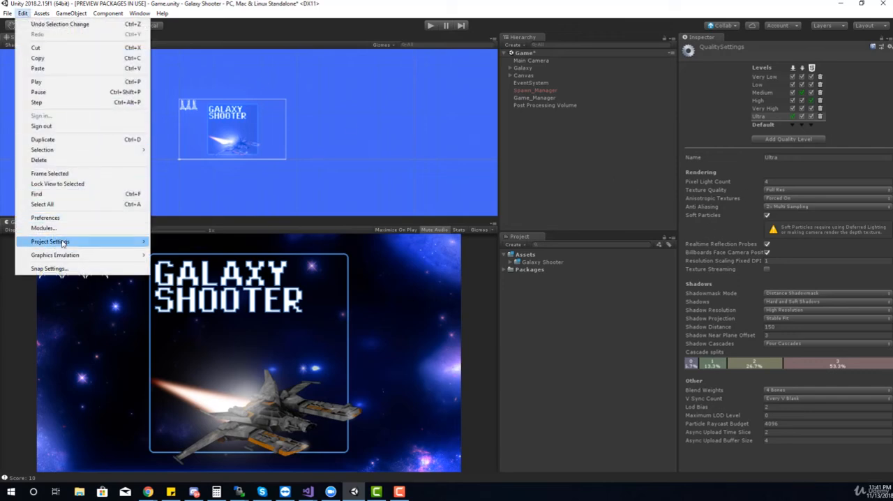
mouse_move(63, 243)
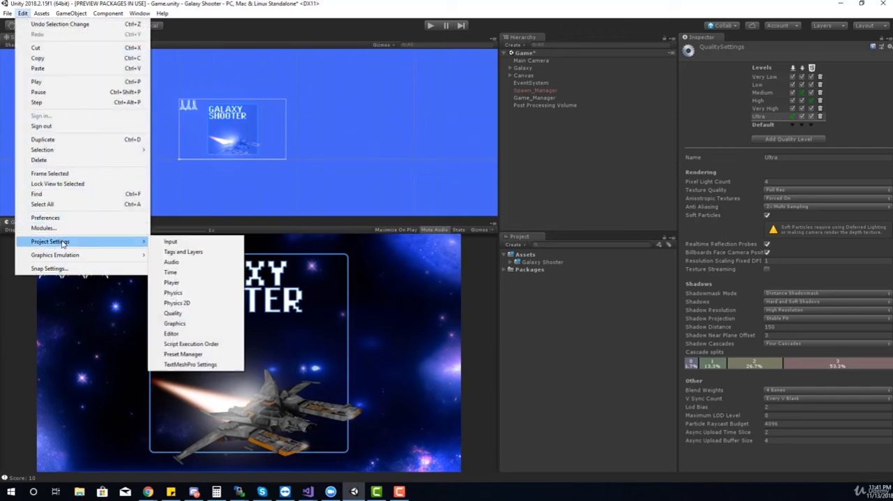
click(194, 326)
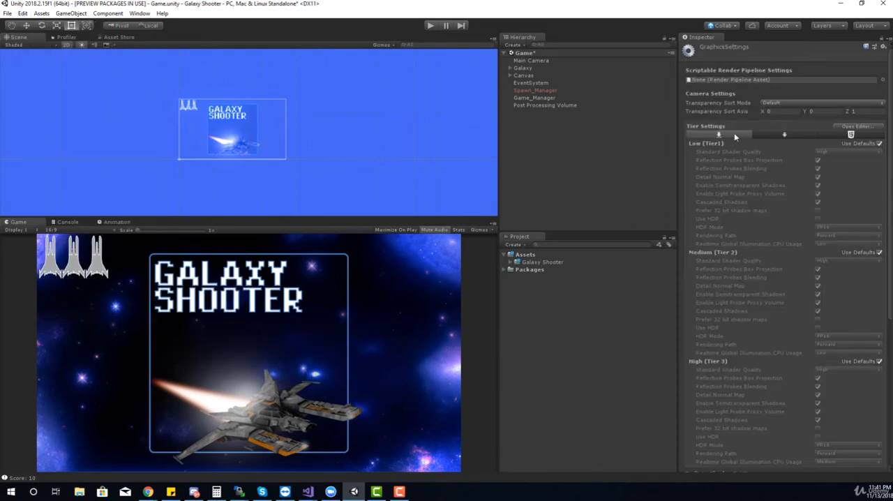
scroll(735, 160, down, 7)
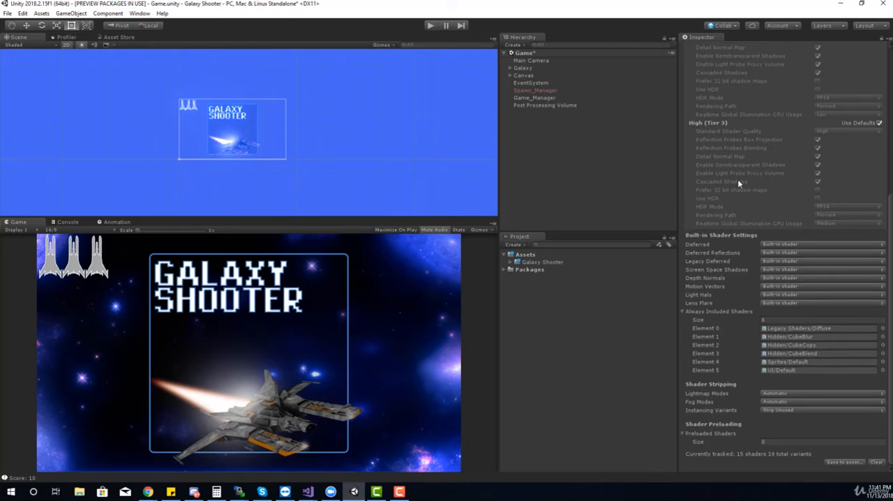
scroll(738, 179, up, 7)
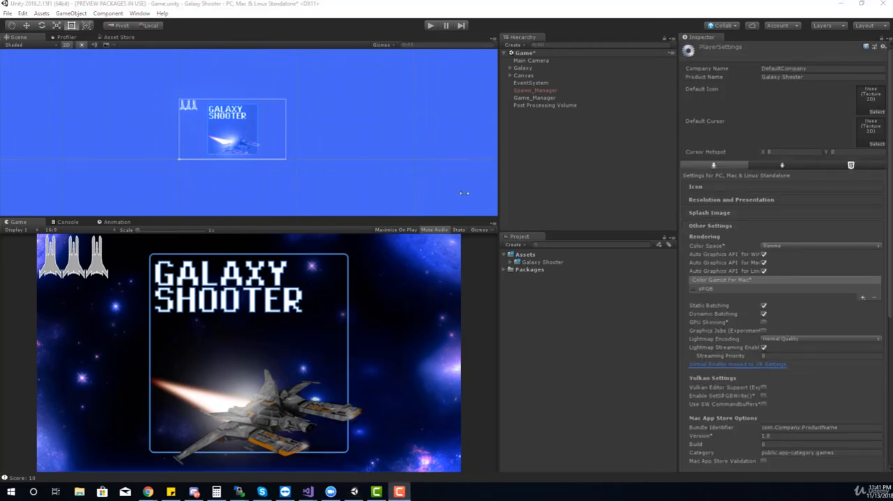
Step: Set the rendering color space to Linear in the project's Player settings
click(23, 13)
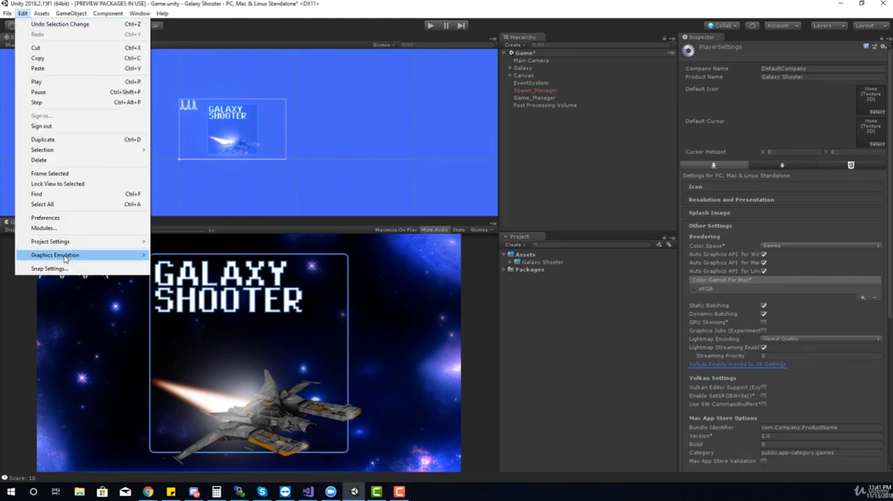
mouse_move(133, 241)
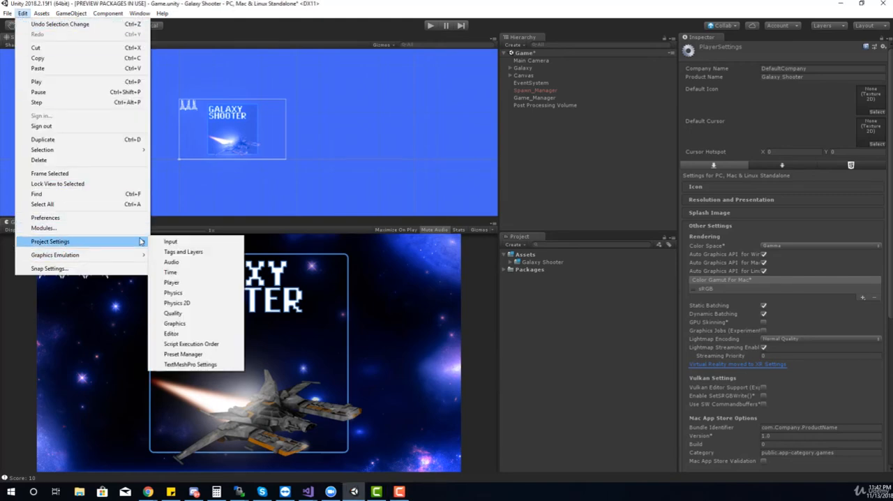
click(189, 283)
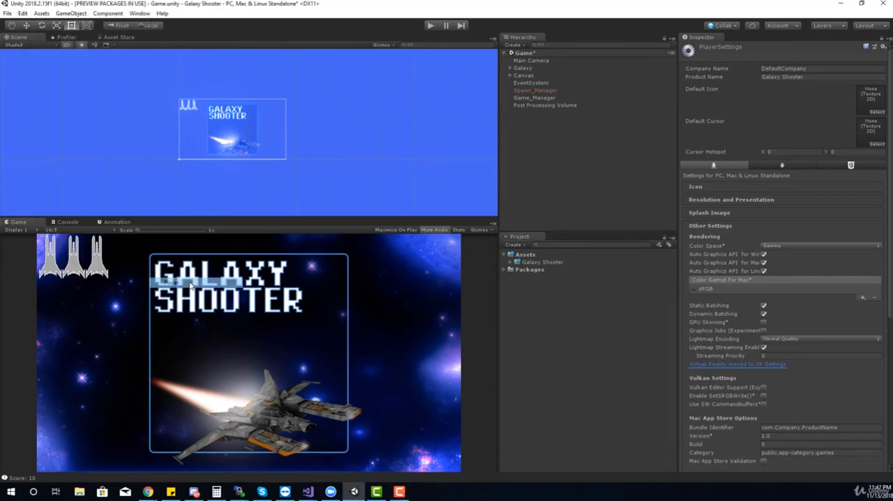
click(767, 246)
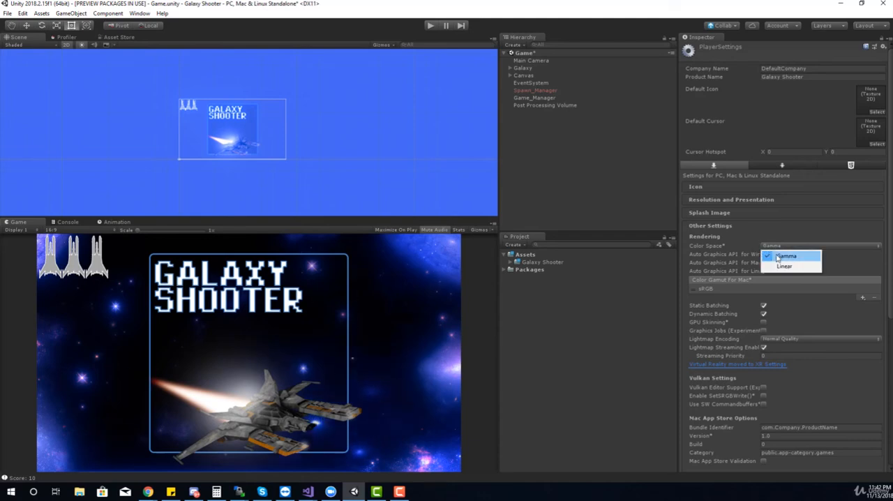
click(782, 268)
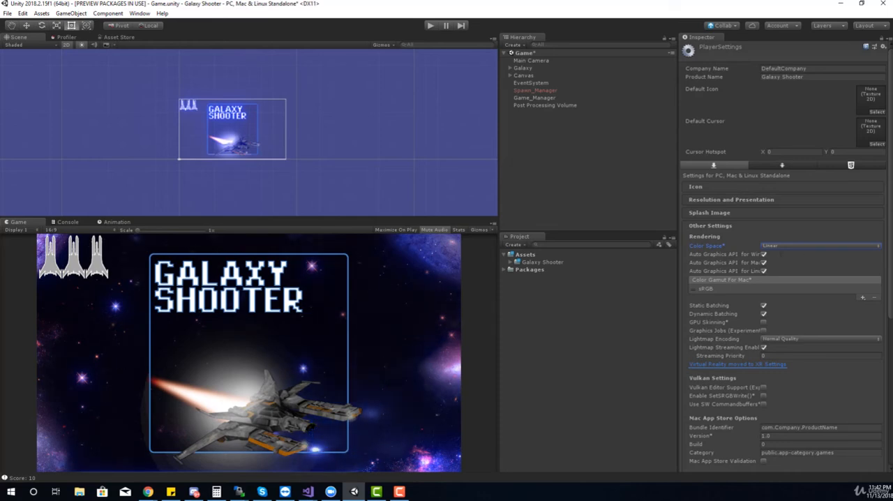
Step: On the Post Processing Volume, enable Color Grading's Mode and Tonemapping overrides, try Neutral and Custom tonemapping, and settle on ACES
click(542, 104)
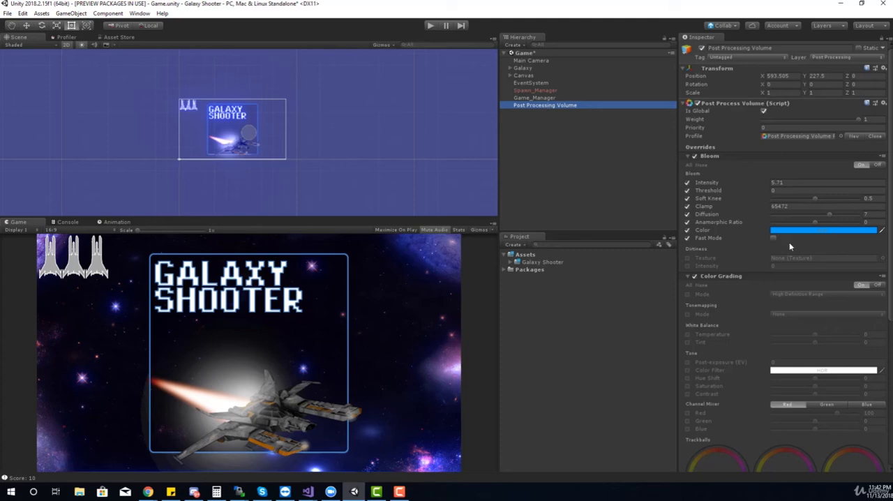
scroll(768, 332, down, 3)
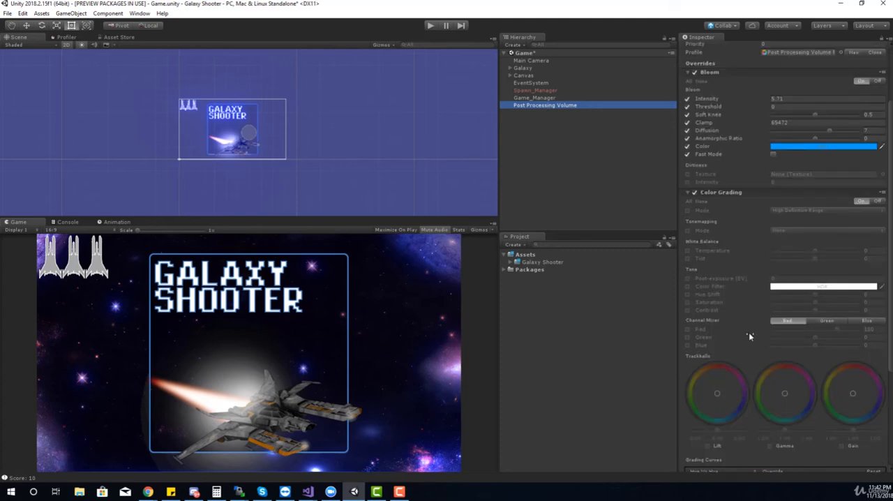
click(687, 210)
click(687, 230)
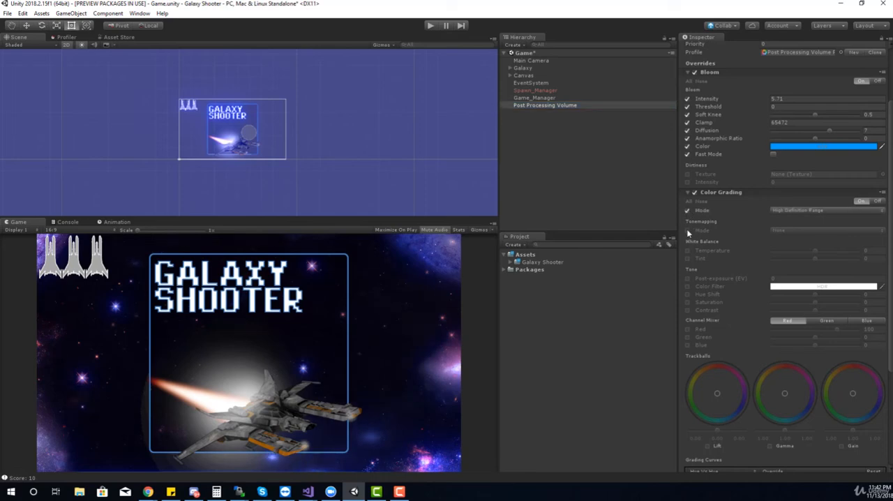
click(786, 231)
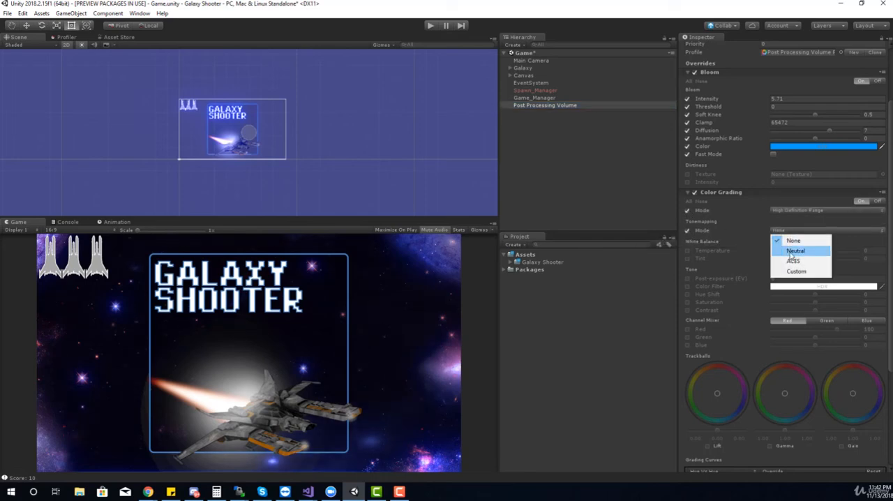
click(790, 249)
click(784, 231)
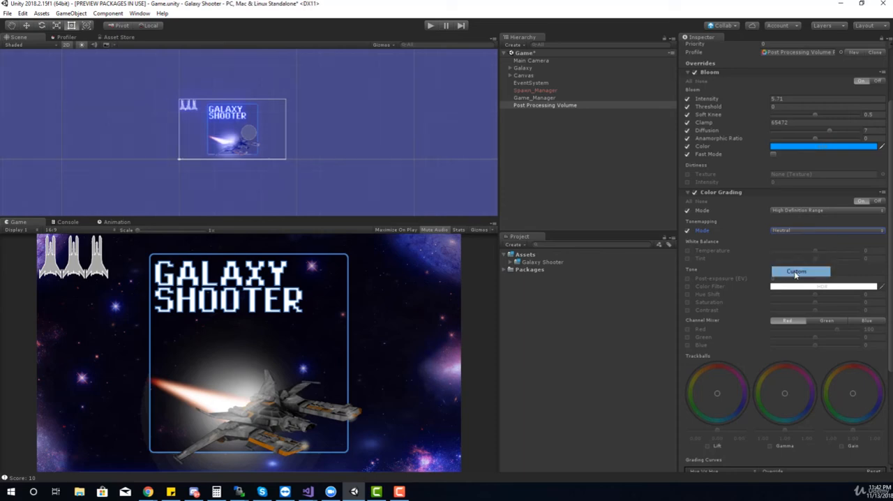
click(788, 271)
click(779, 231)
click(789, 261)
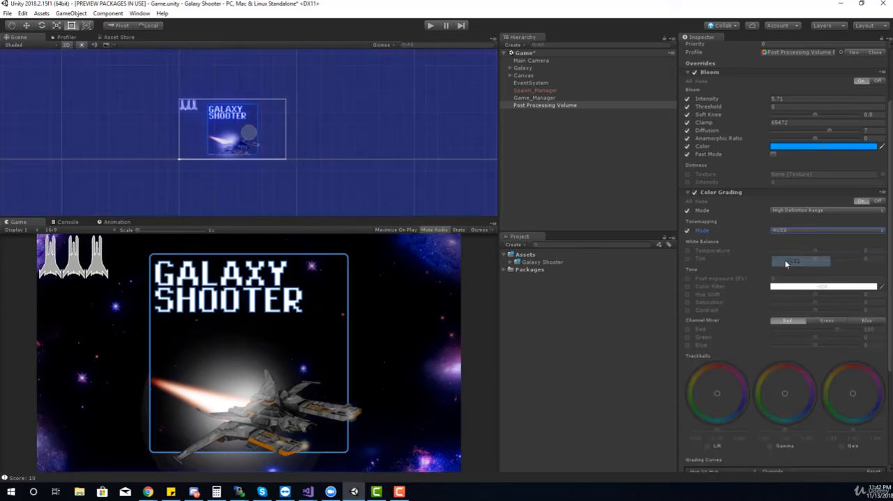
Step: Enable the Color Grading white balance overrides and set Temperature to -34 and Tint to -12
click(688, 252)
drag(815, 254, 853, 255)
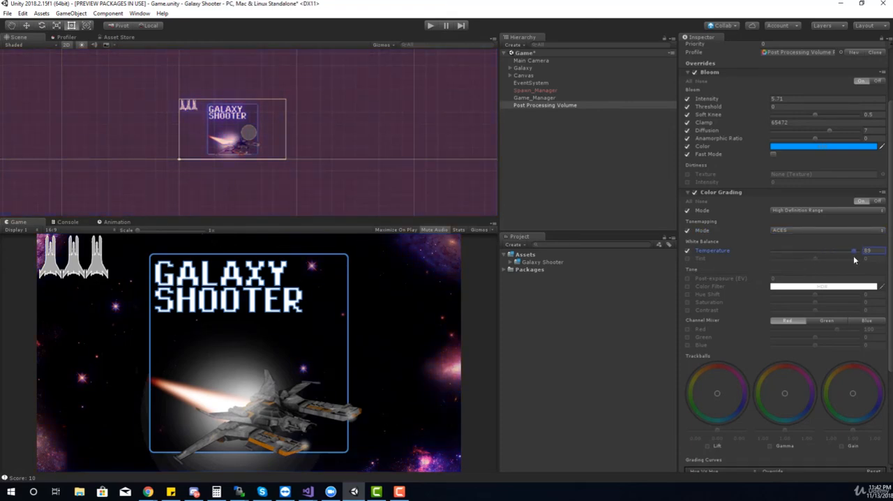
click(688, 258)
drag(821, 263, 811, 263)
drag(848, 252, 809, 258)
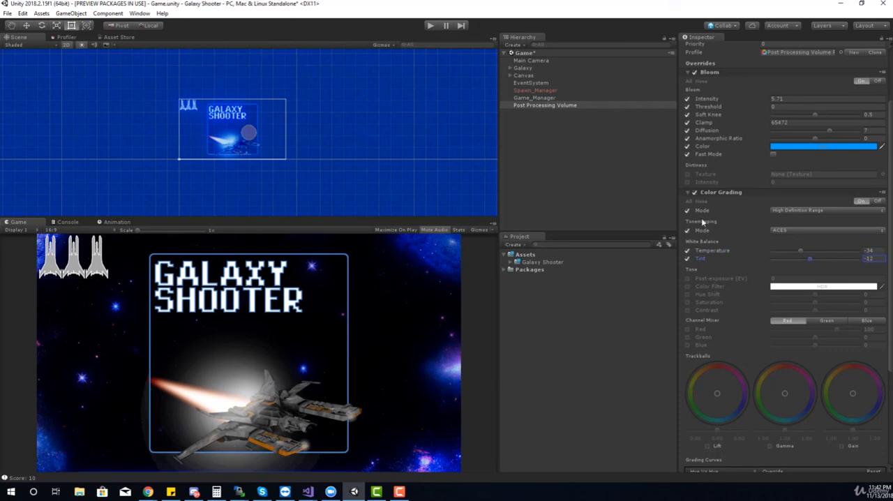
Step: Play-test the game, flying the ship and shooting enemies to check the bloom and color grading, and stop play mode
click(431, 26)
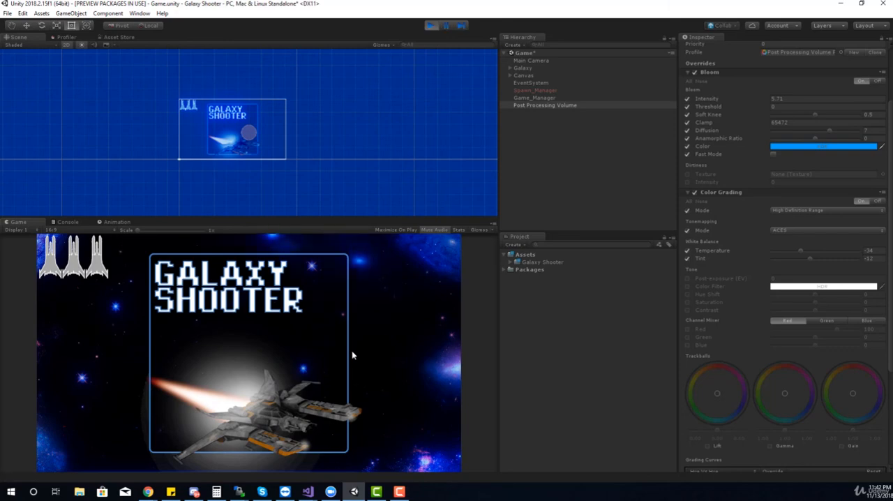
key(space)
key(d)
key(s)
key(a)
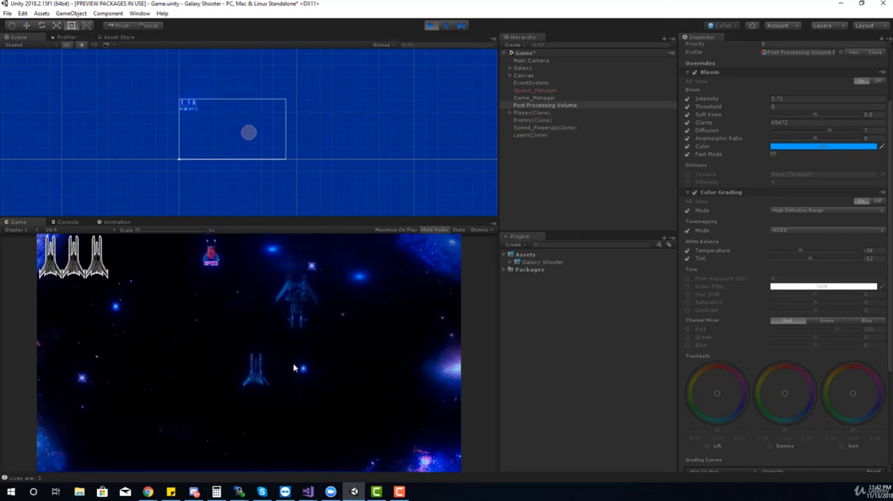
key(d)
key(w)
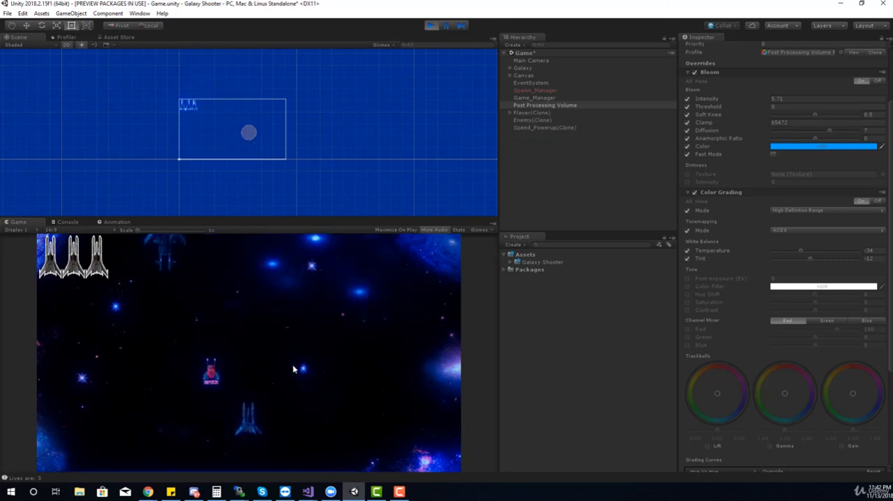
key(a)
key(s)
key(d)
key(space)
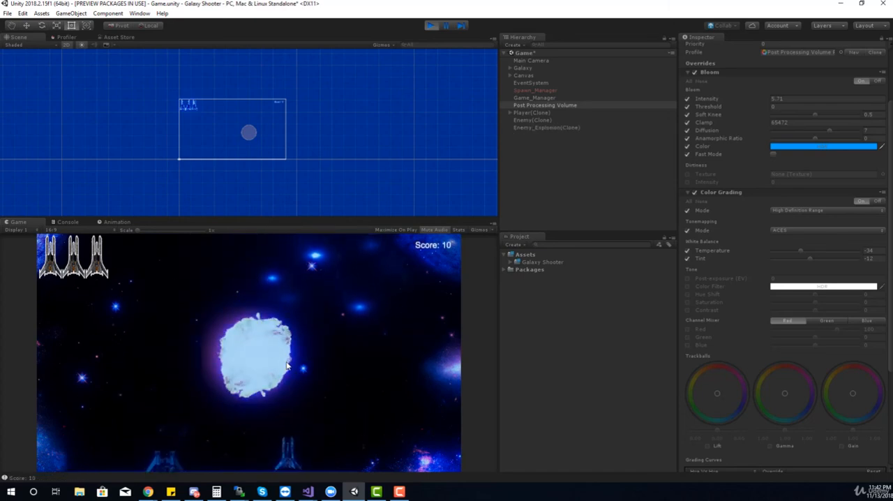
key(d)
key(w)
key(a)
key(s)
key(space)
key(a)
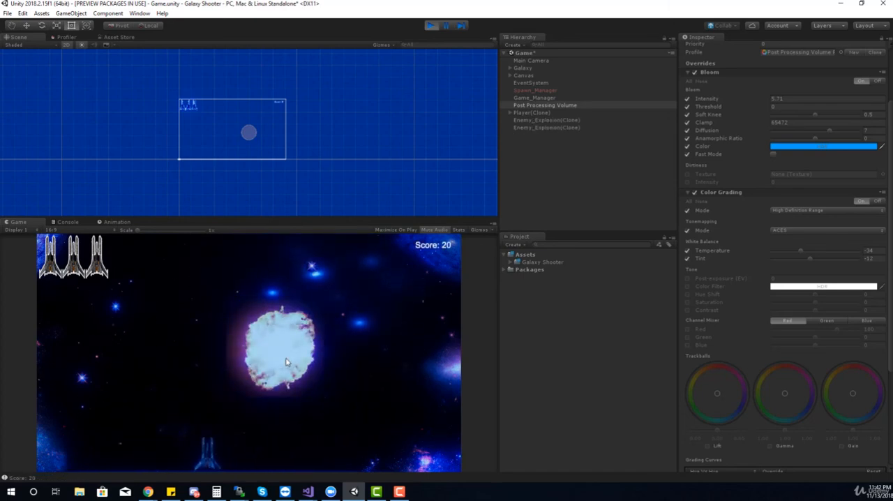
key(w)
key(d)
key(d)
key(w)
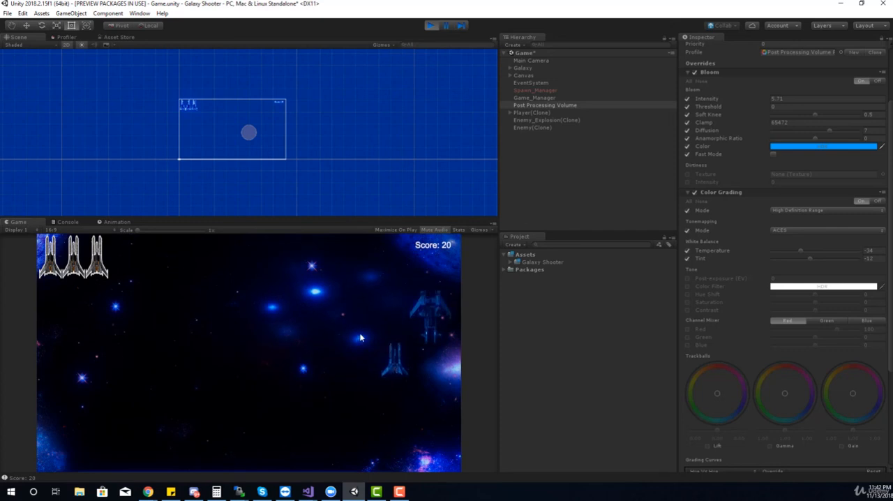
key(s)
key(a)
key(a)
key(space)
key(w)
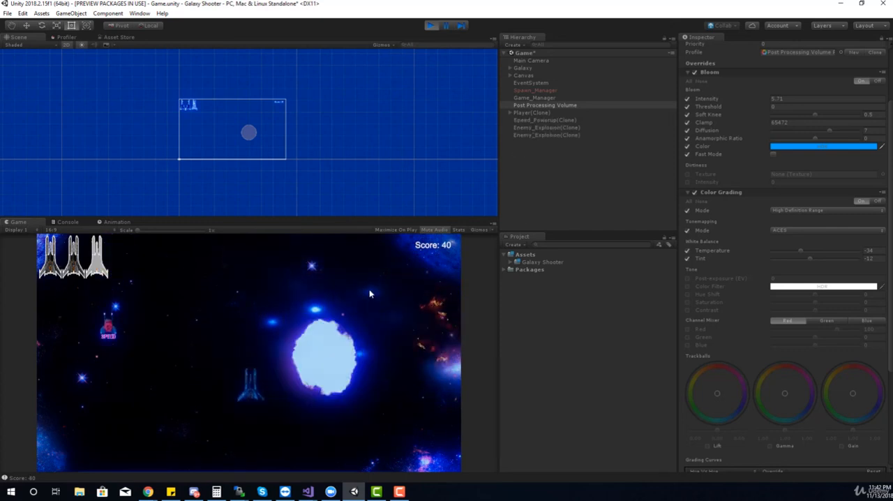
click(429, 30)
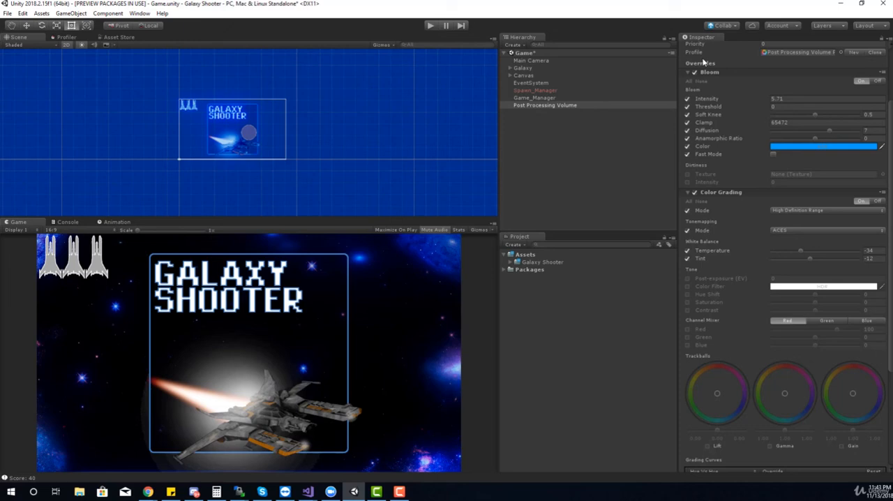
Step: Review the Main Camera's Post Process Layer component and the Post Processing Volume's effect settings
click(138, 13)
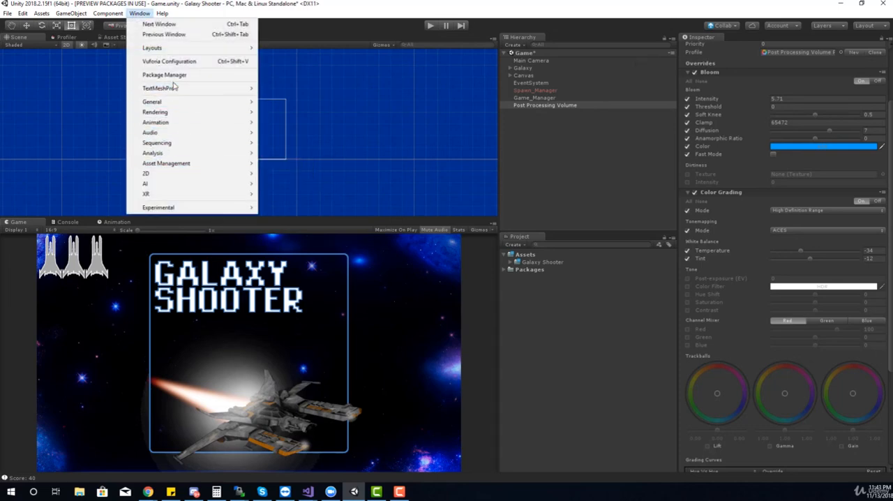
click(604, 175)
click(532, 60)
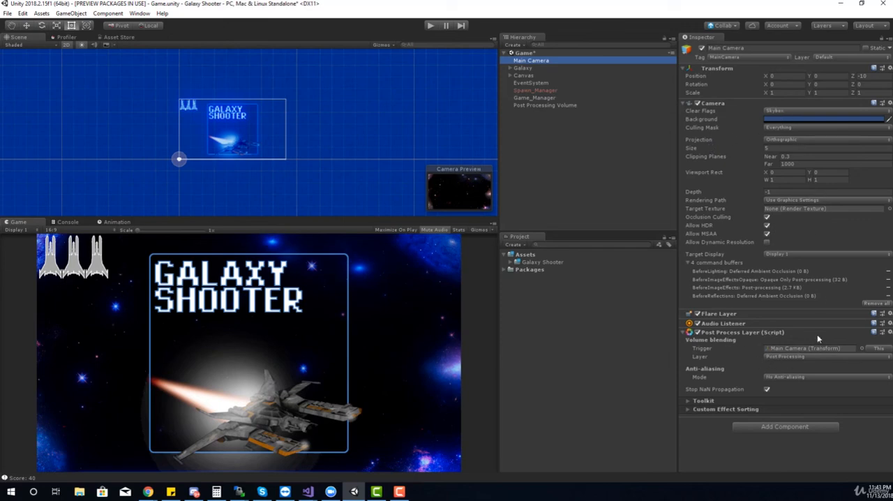
click(558, 105)
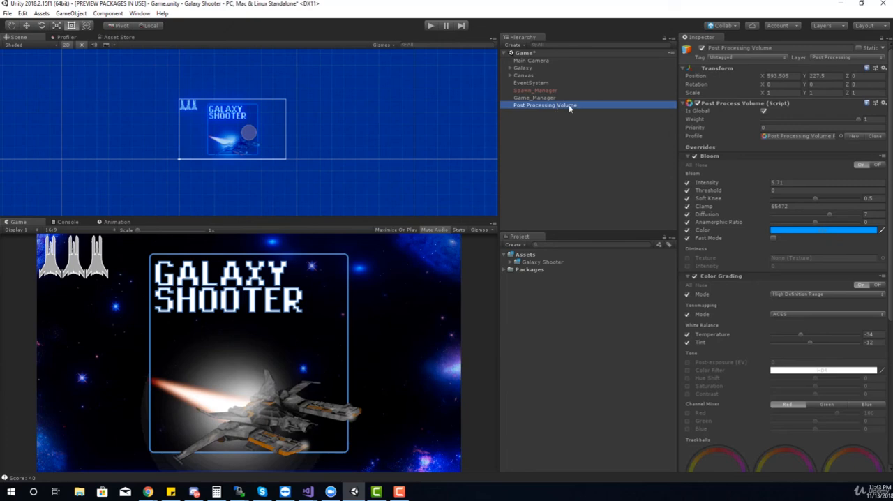